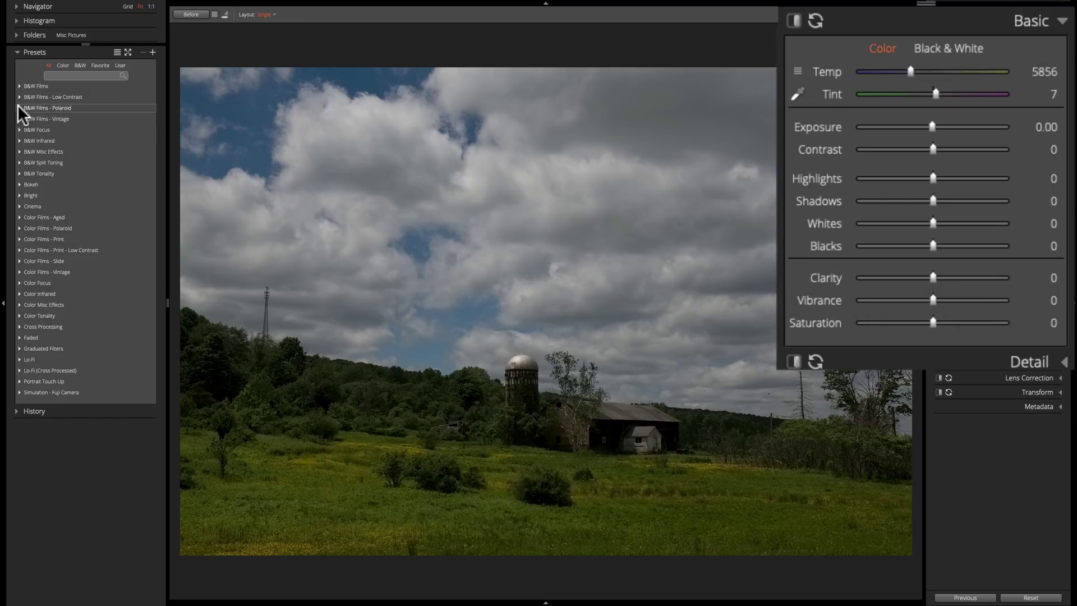
# Expand the B&W Films - Polaroid category and preview its Polapan (no grain) preset on the barn photo
pyautogui.click(22, 110)
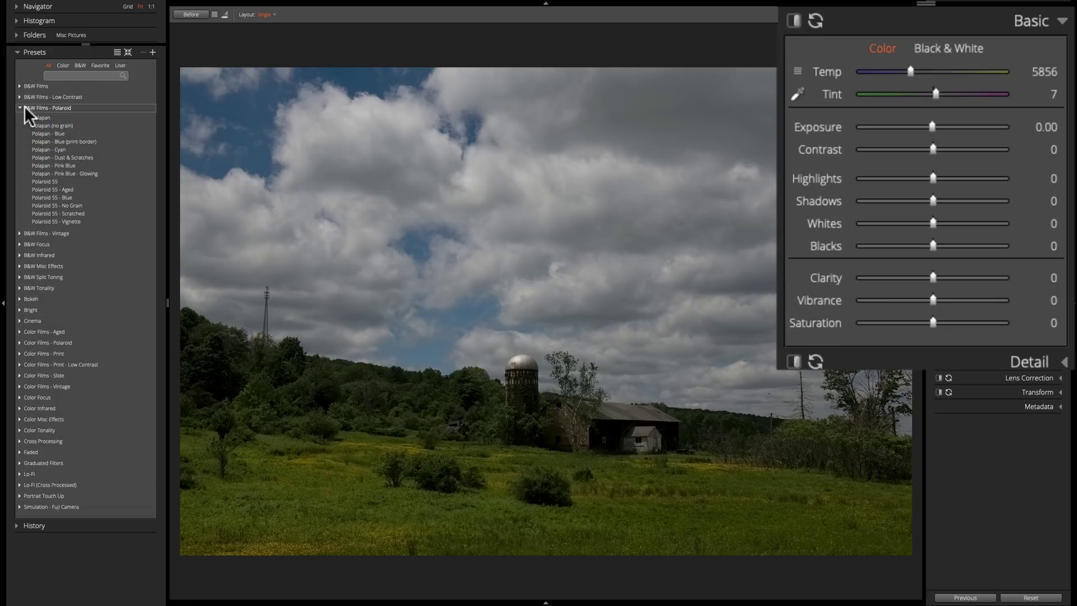
pyautogui.click(53, 125)
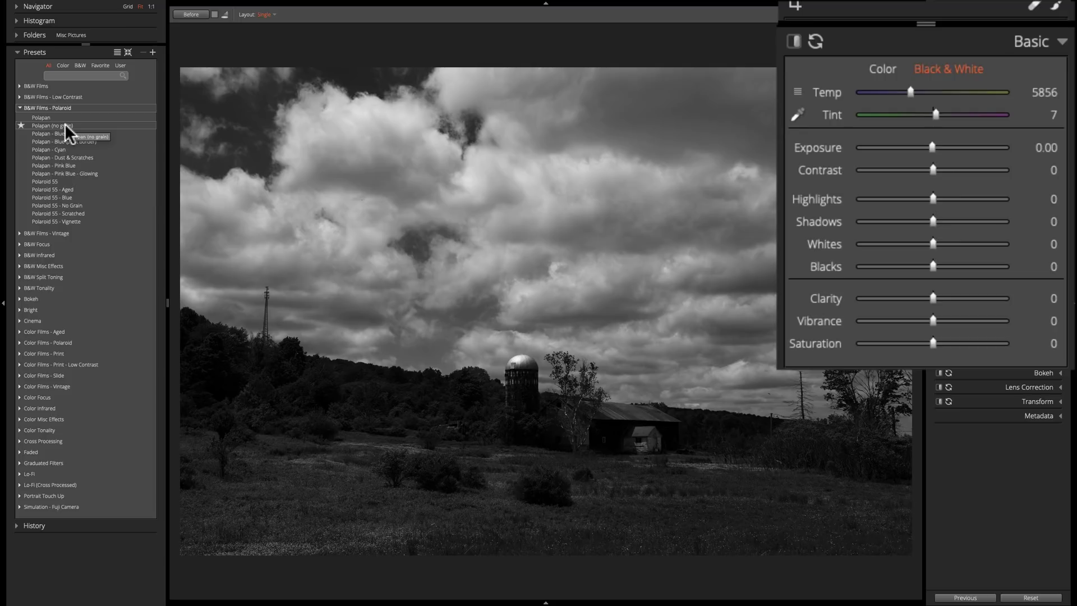
pyautogui.hotkey('ctrl', 'z')
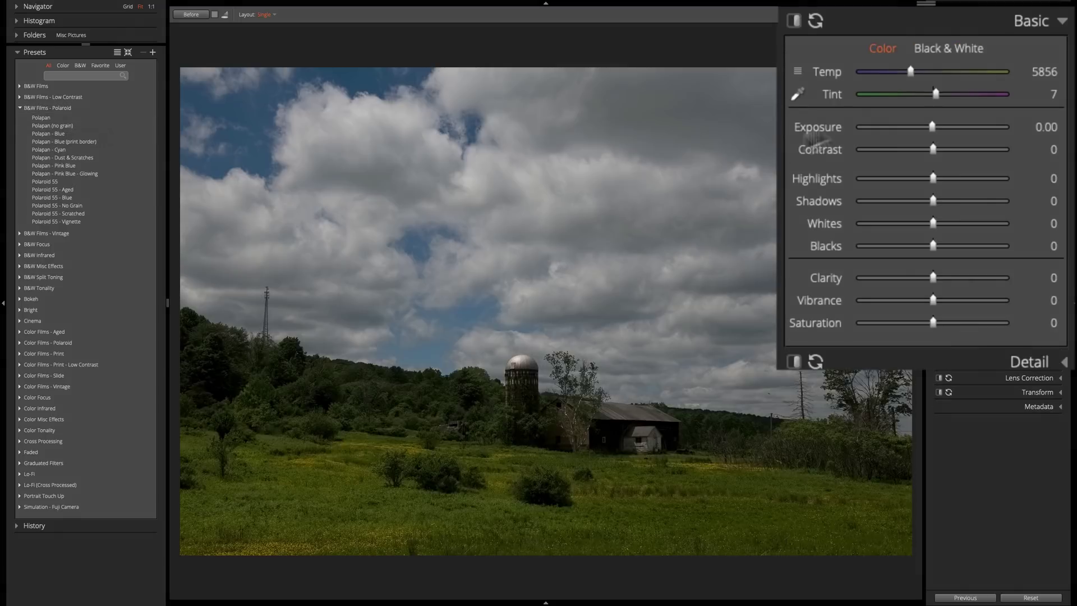
# Set Shadows to 95 and Exposure to 0.54, and apply the Polapan (no grain) preset to the brightened photo
pyautogui.moveTo(930, 200); pyautogui.dragTo(1002, 201)
pyautogui.moveTo(932, 126); pyautogui.dragTo(939, 127)
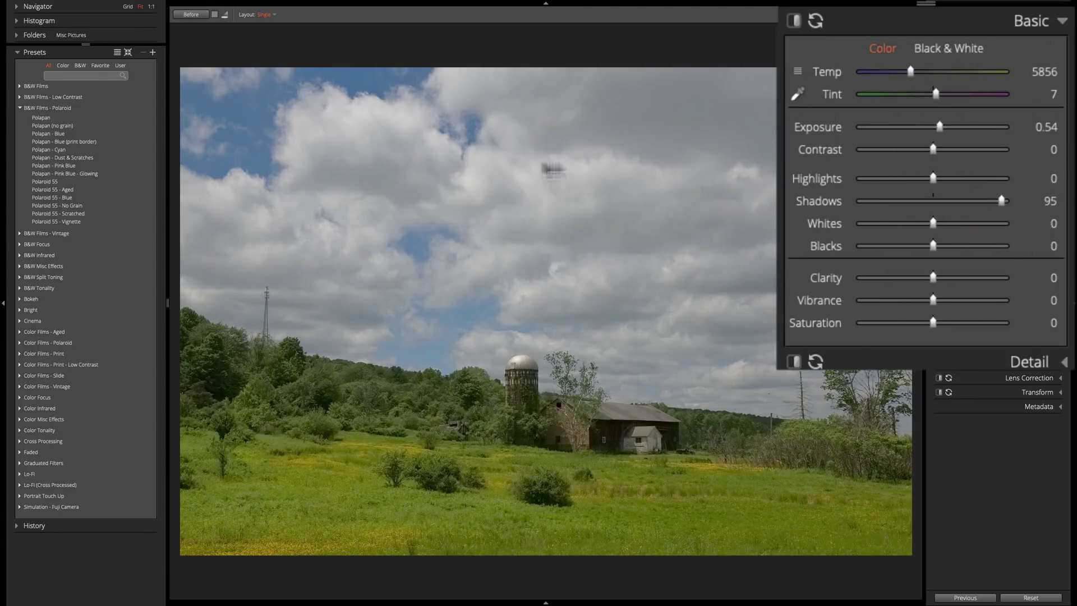
pyautogui.click(58, 127)
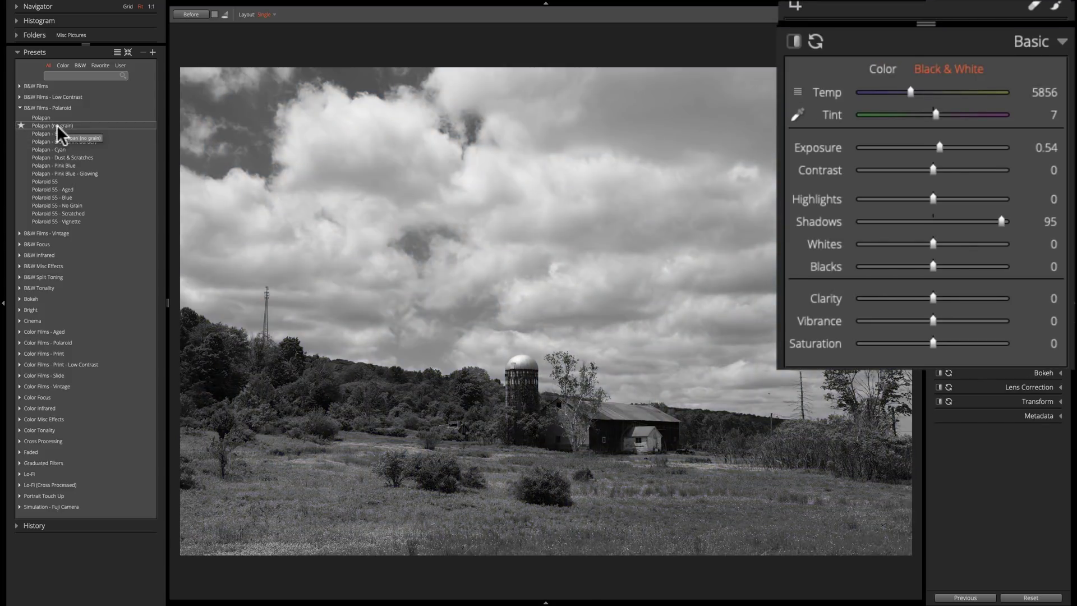
pyautogui.click(880, 45)
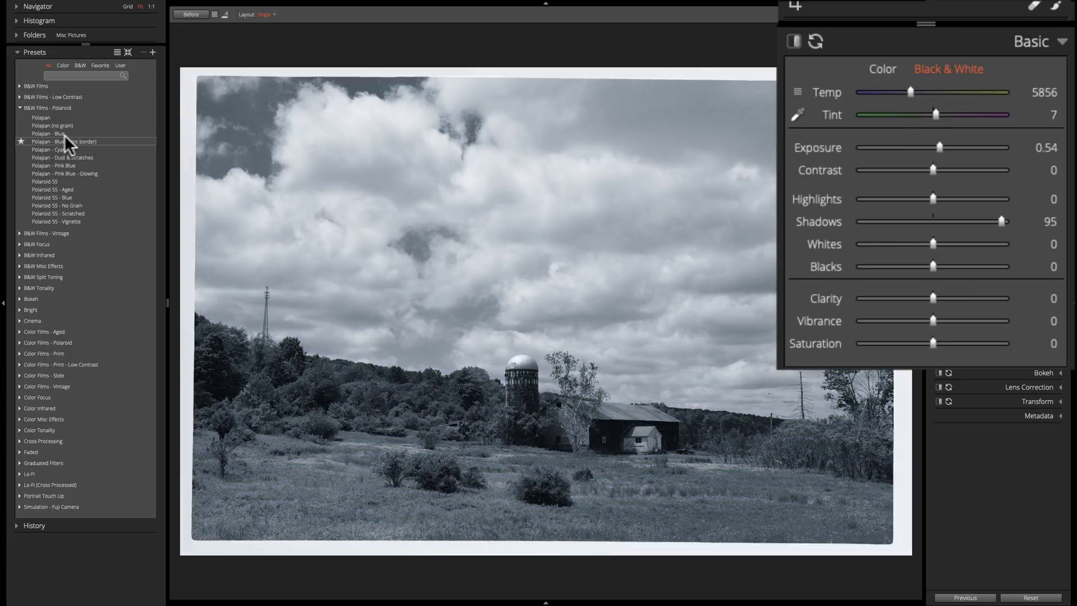
pyautogui.click(56, 127)
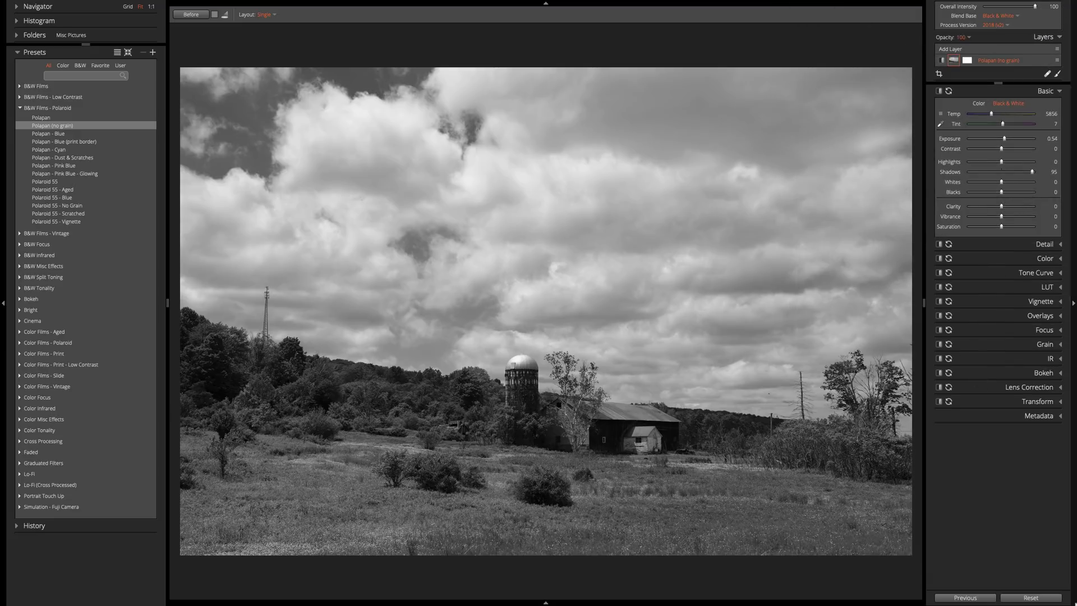
# Reset all of the photo's adjustments and set Shadows to 86 and Exposure to 0.80
pyautogui.click(1031, 598)
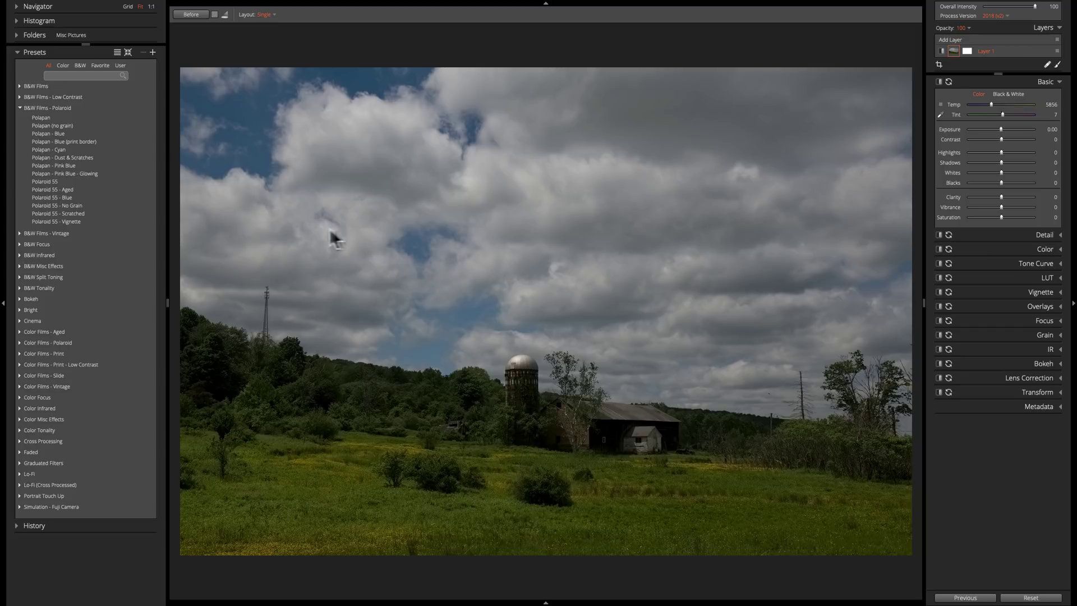
pyautogui.moveTo(1000, 162); pyautogui.dragTo(1030, 163)
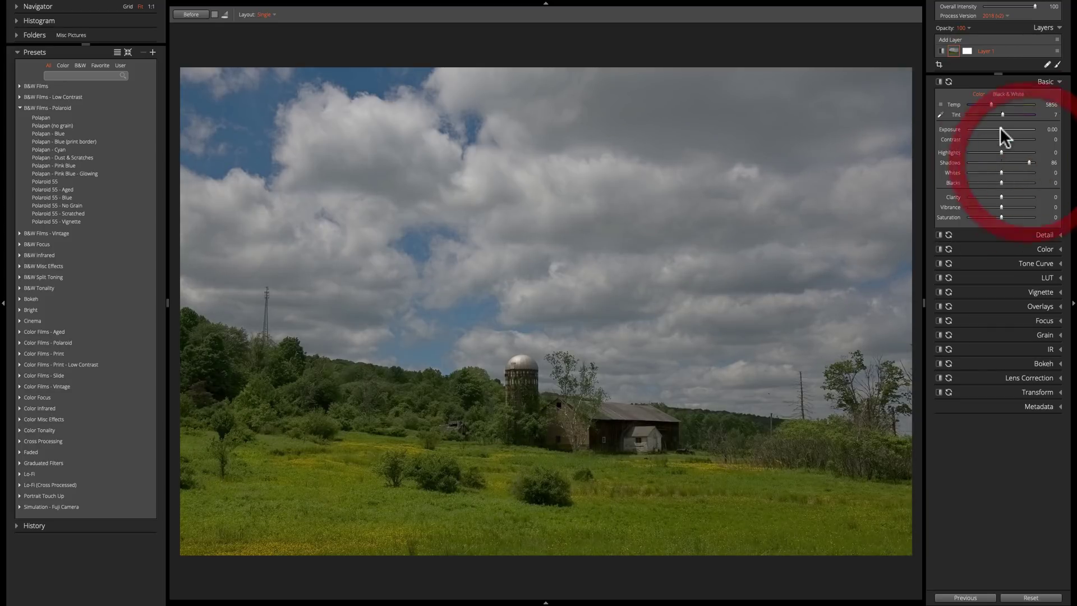
pyautogui.moveTo(1001, 129); pyautogui.dragTo(1004, 129)
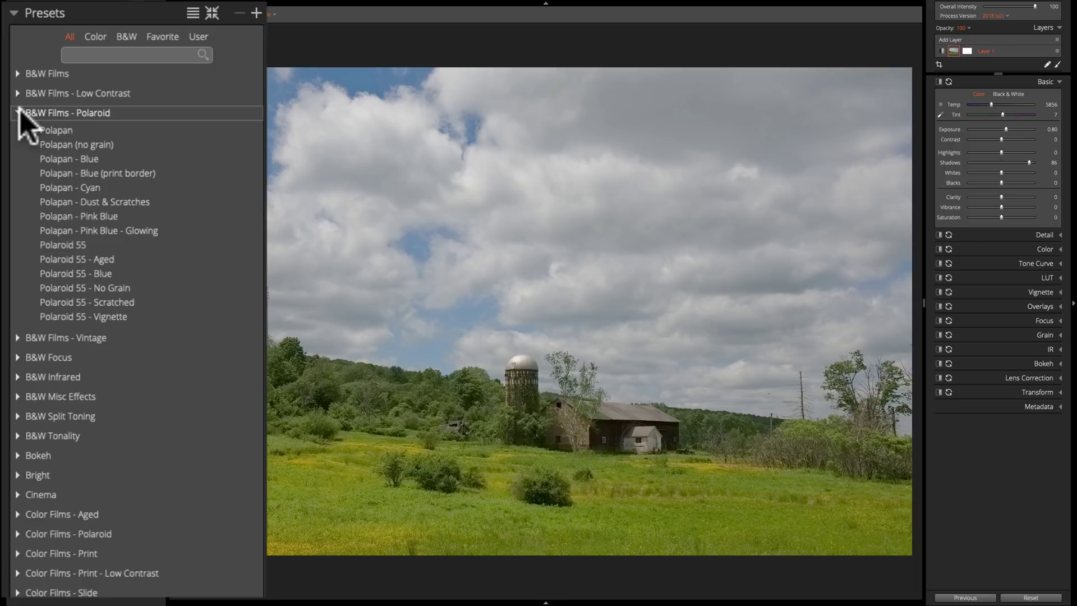
# Collapse the B&W Films - Polaroid category and preview the Agfa APX 100, Agfa APX 25 and Agfa Scala 200 presets under B&W Films
pyautogui.click(18, 112)
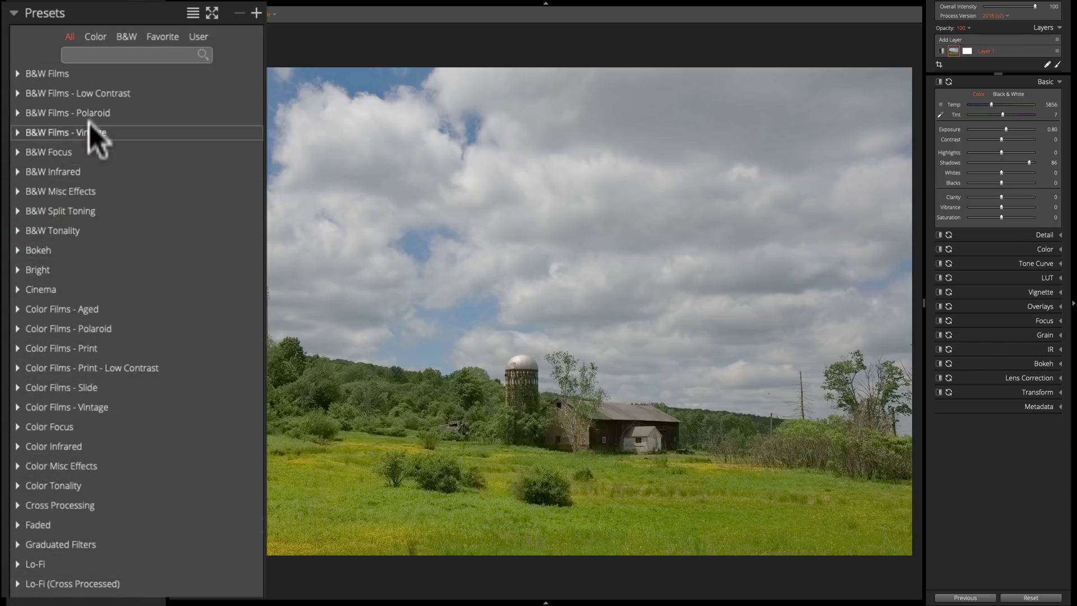
pyautogui.click(15, 73)
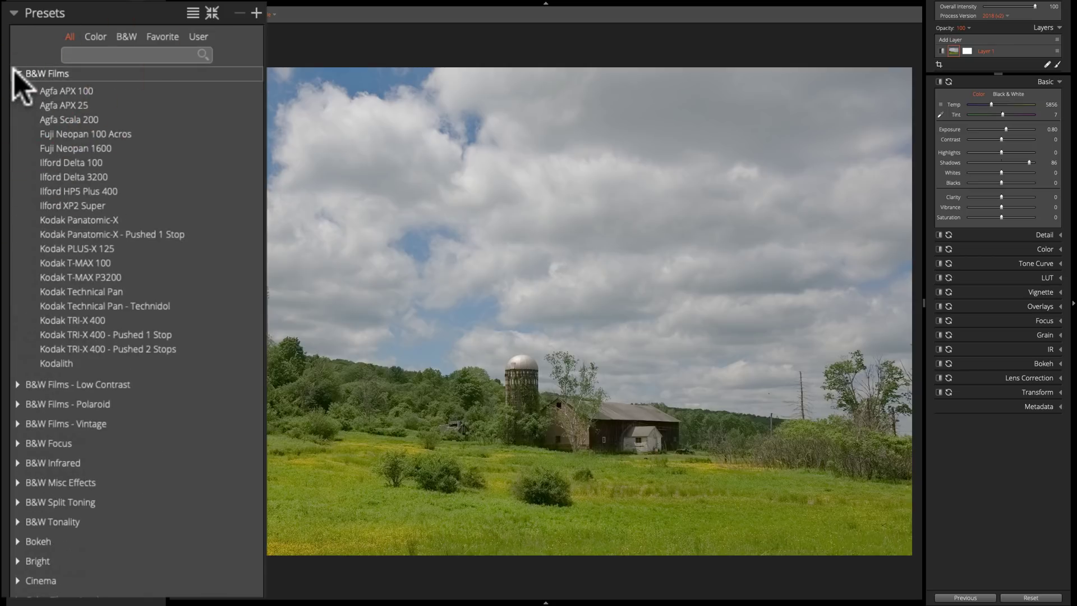
pyautogui.click(35, 91)
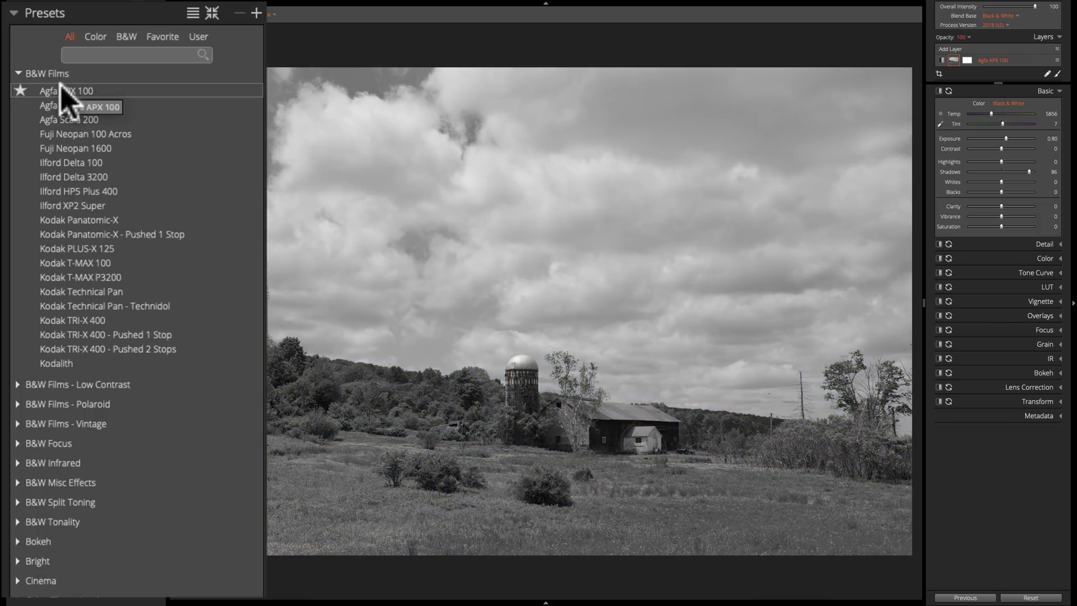
pyautogui.click(64, 105)
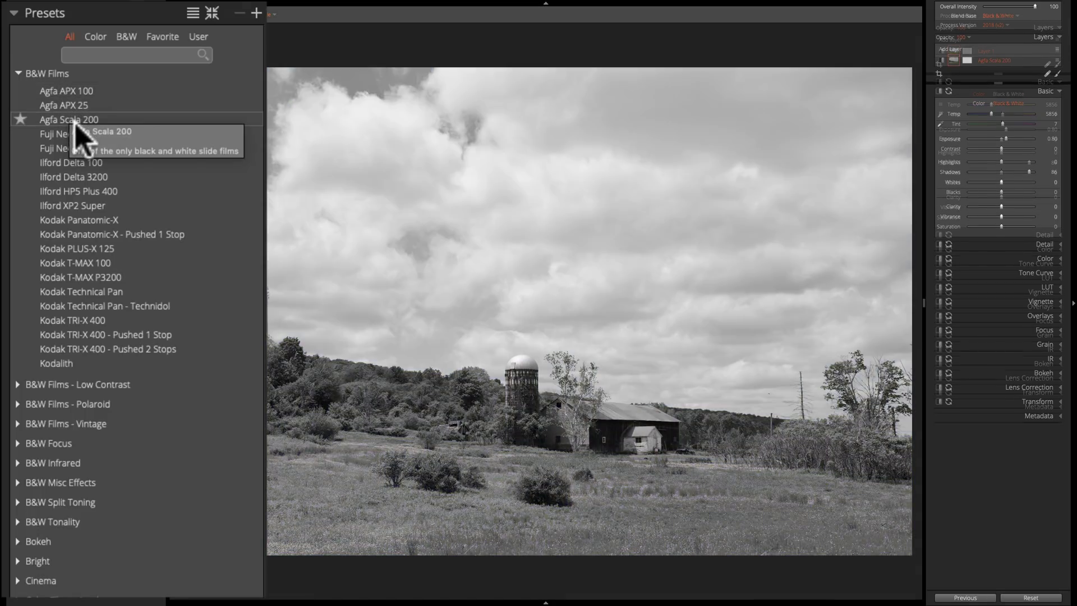
pyautogui.hotkey('ctrl', 'z')
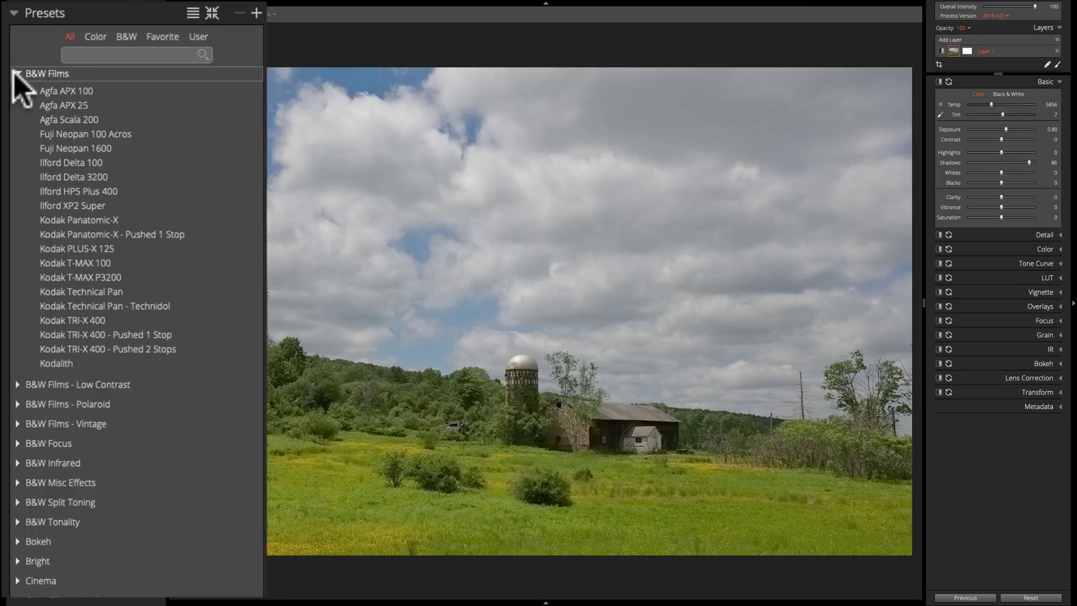
# Show the B&W Films presets as large single-column thumbnails and preview Agfa APX 100, Agfa APX 25 and Agfa Scala 200
pyautogui.click(17, 74)
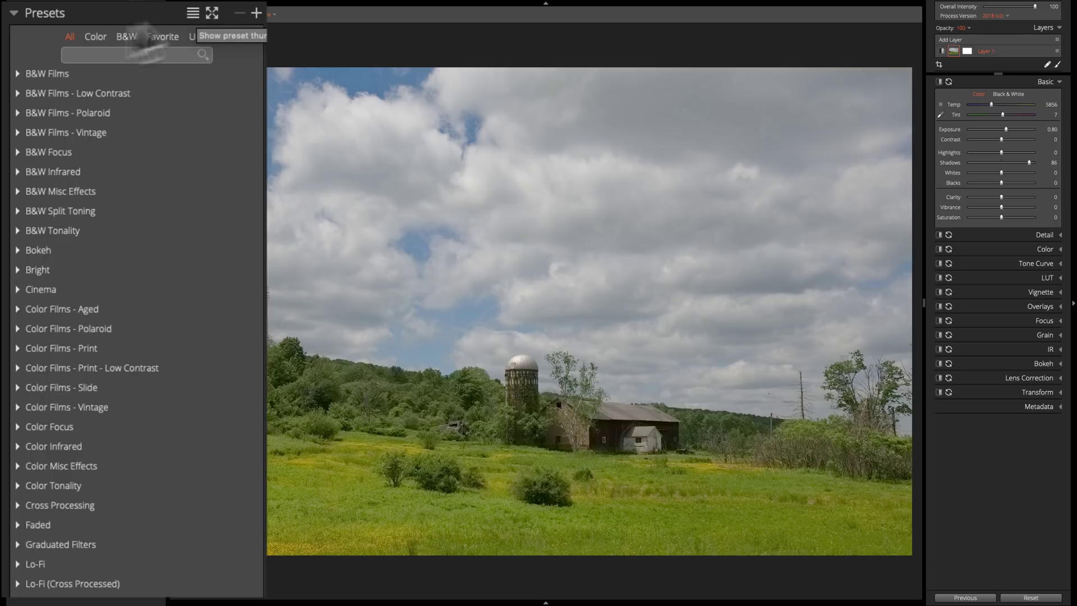
pyautogui.click(22, 75)
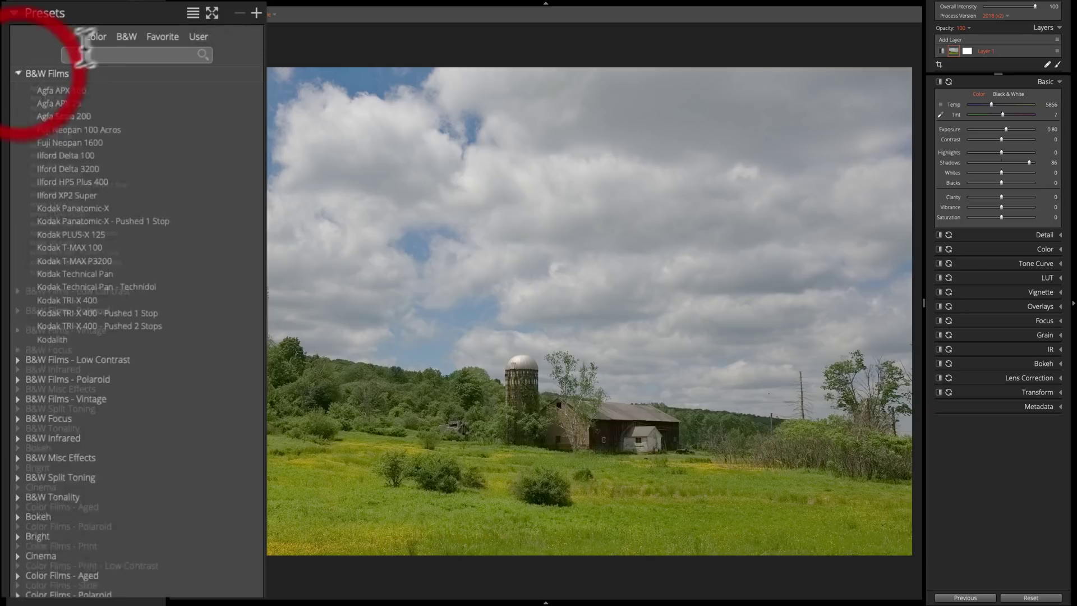
pyautogui.click(192, 12)
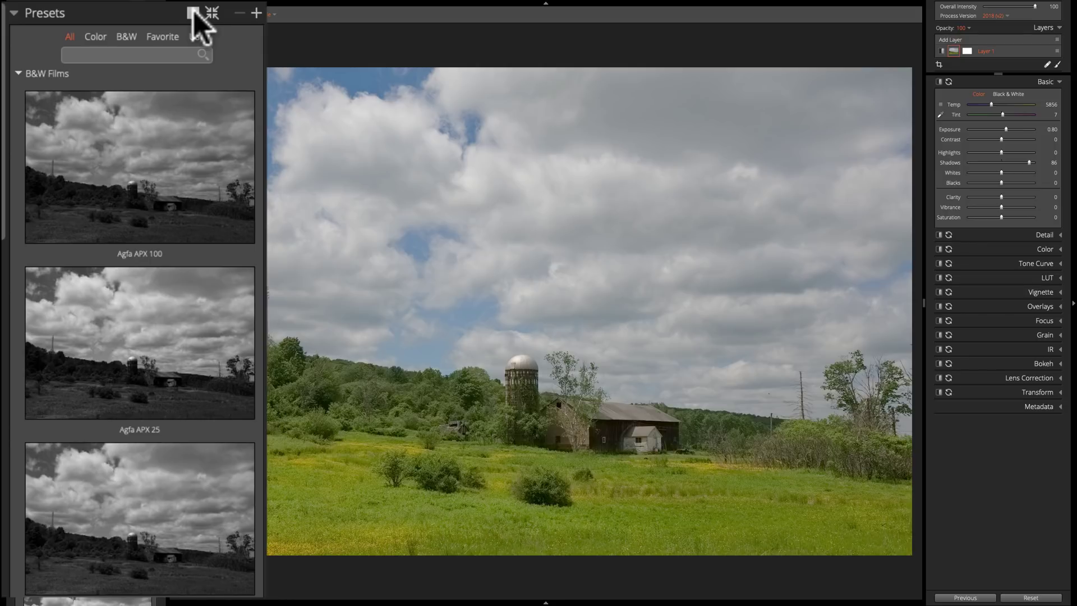
pyautogui.click(141, 135)
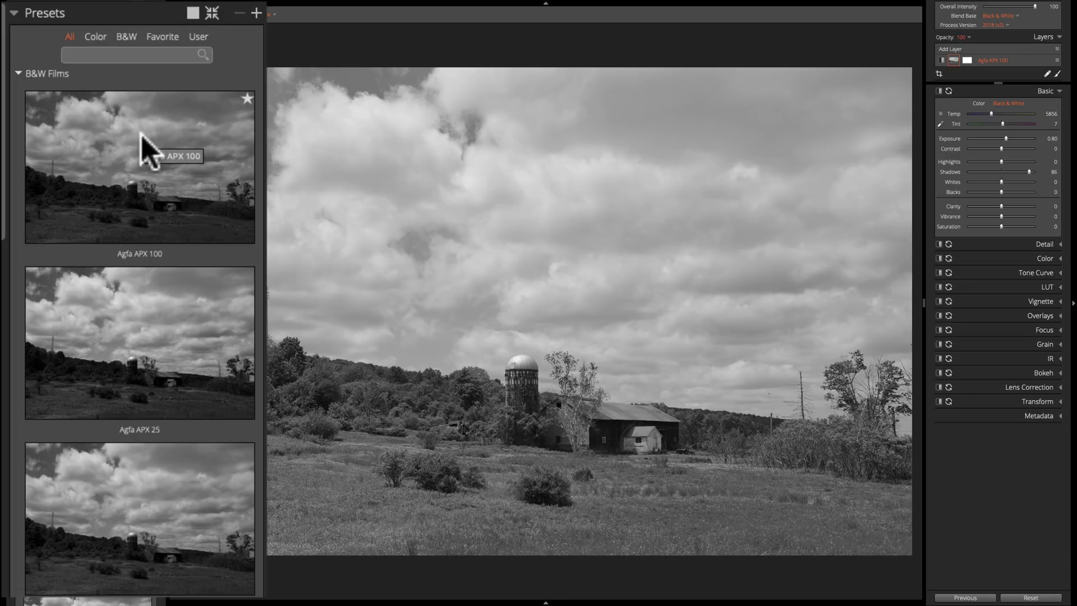
pyautogui.click(139, 306)
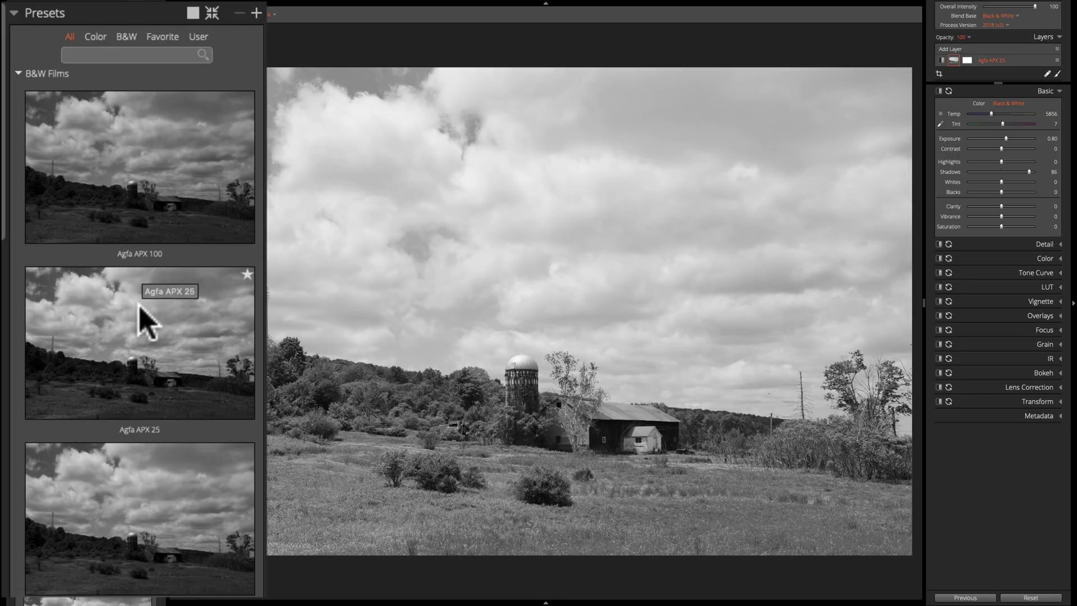
pyautogui.click(141, 493)
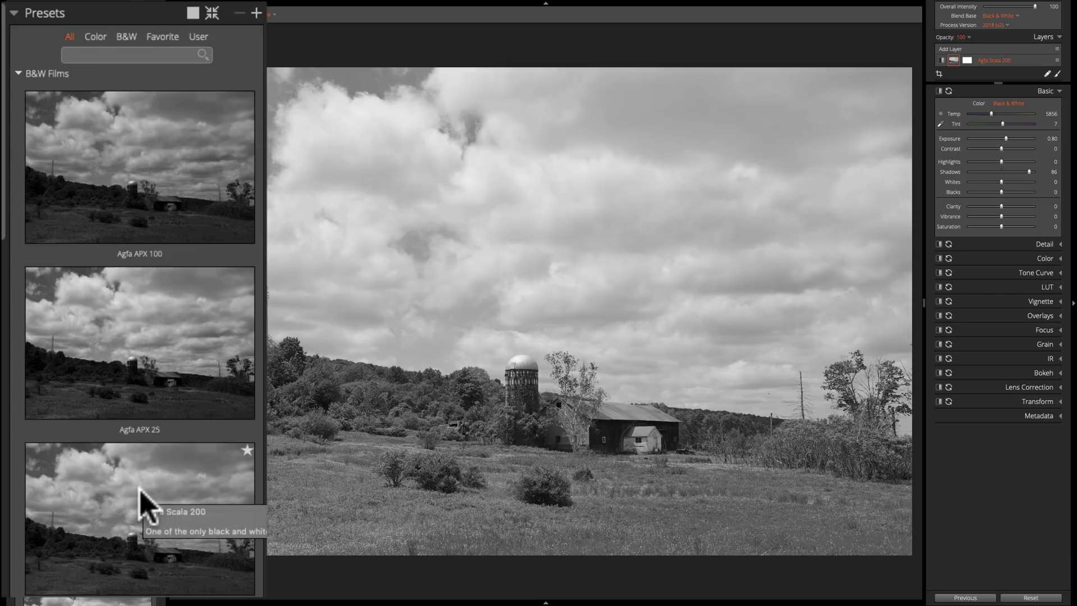
pyautogui.click(141, 493)
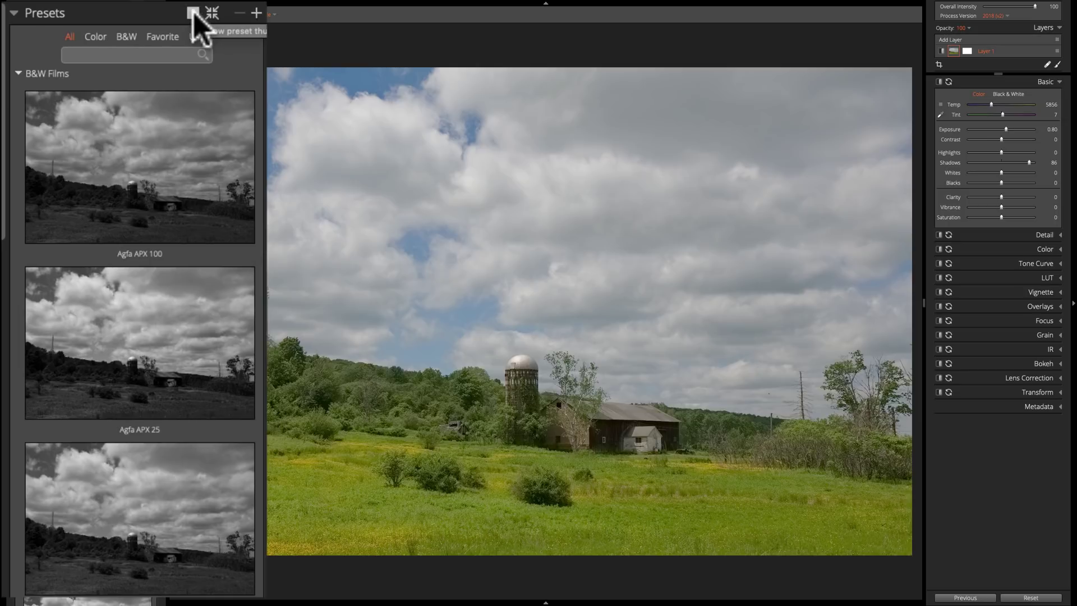
# Show the preset thumbnails in two columns and preview several B&W Films presets, including Agfa APX 25
pyautogui.click(192, 13)
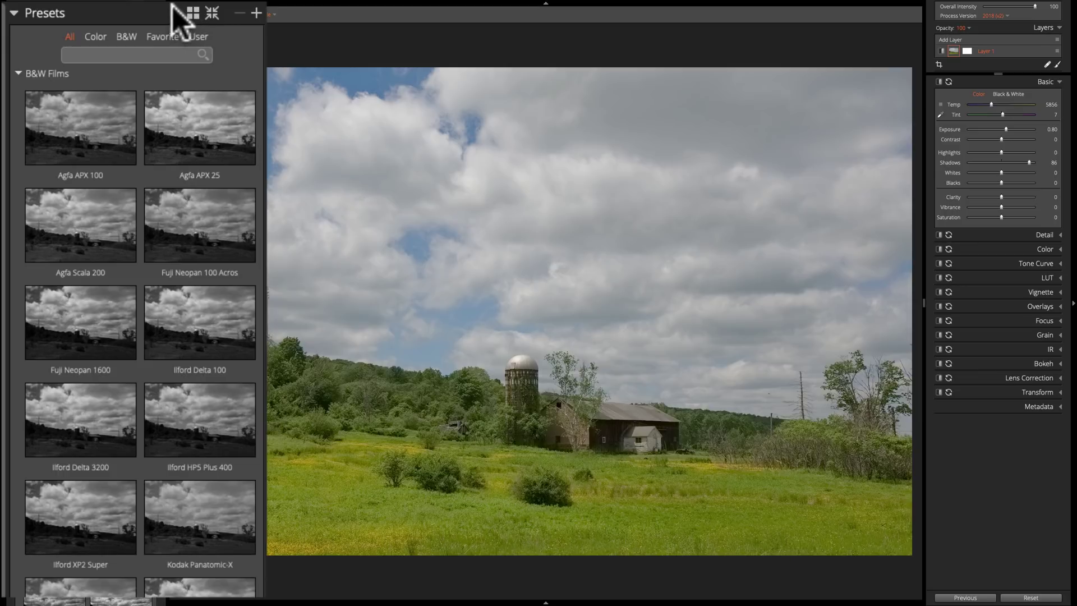
pyautogui.click(70, 128)
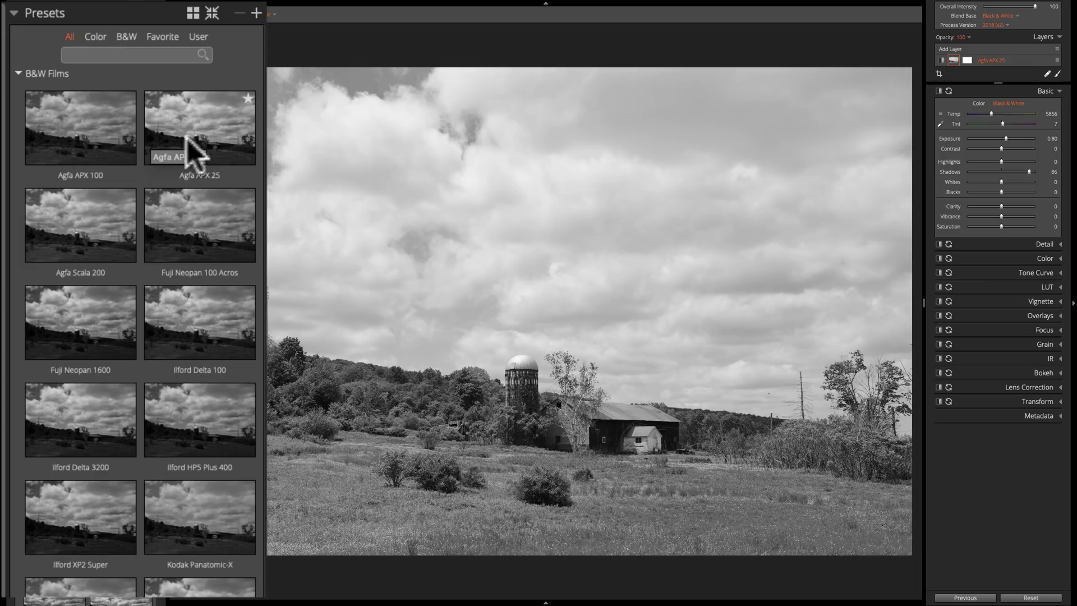
pyautogui.click(61, 225)
pyautogui.click(108, 331)
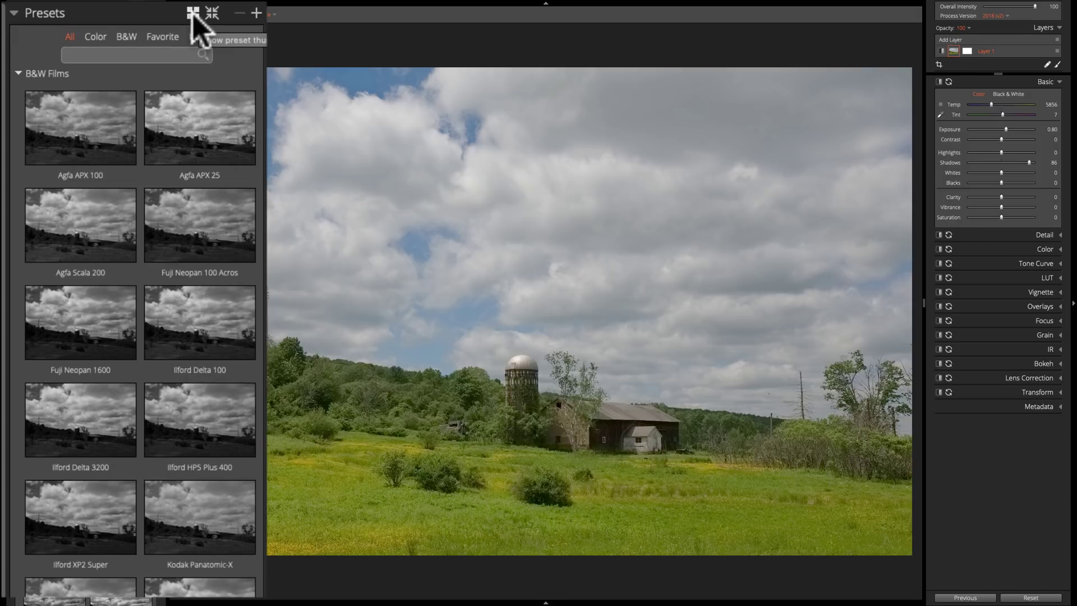
# Show the preset thumbnails in three columns and preview Kodak T-MAX P3200 and Fuji Neopan 100 Acros
pyautogui.click(191, 15)
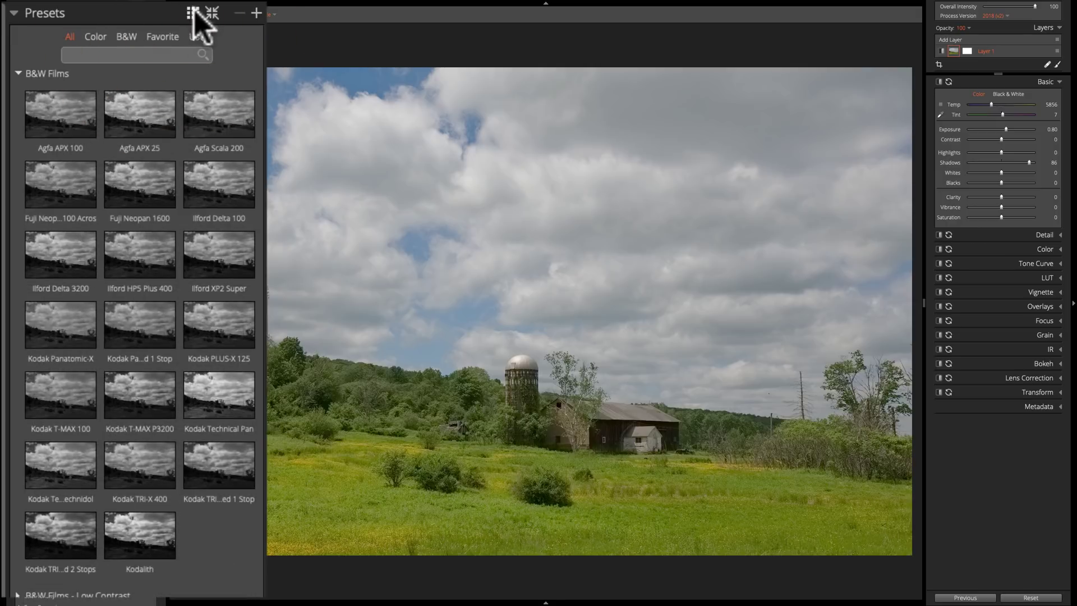
pyautogui.click(197, 133)
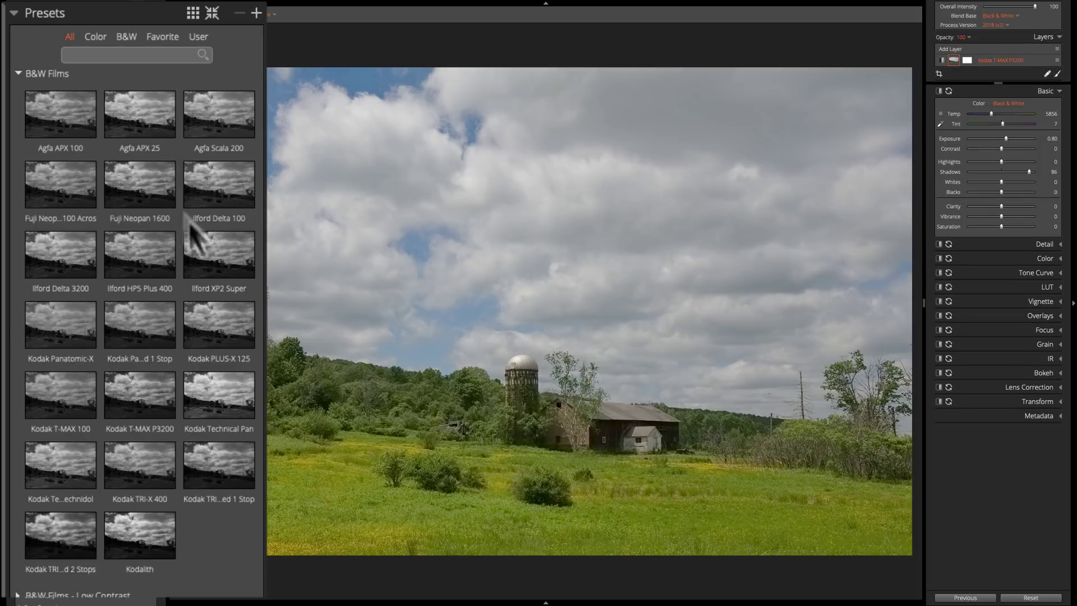
pyautogui.click(79, 183)
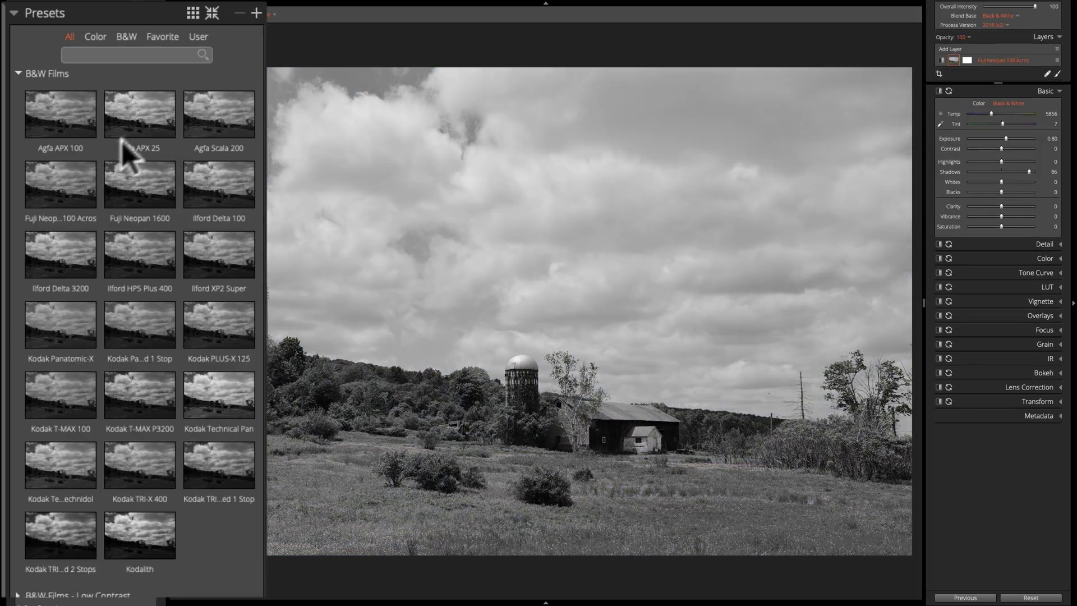
# Switch the presets to the text list and cycle the display back to three-column thumbnails
pyautogui.click(192, 13)
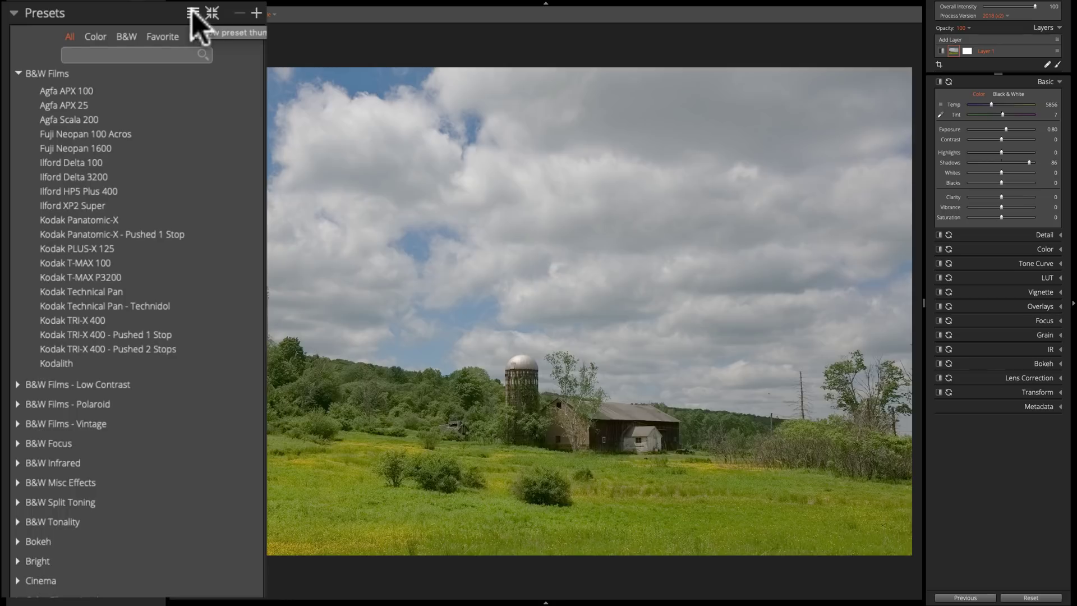
pyautogui.click(193, 12)
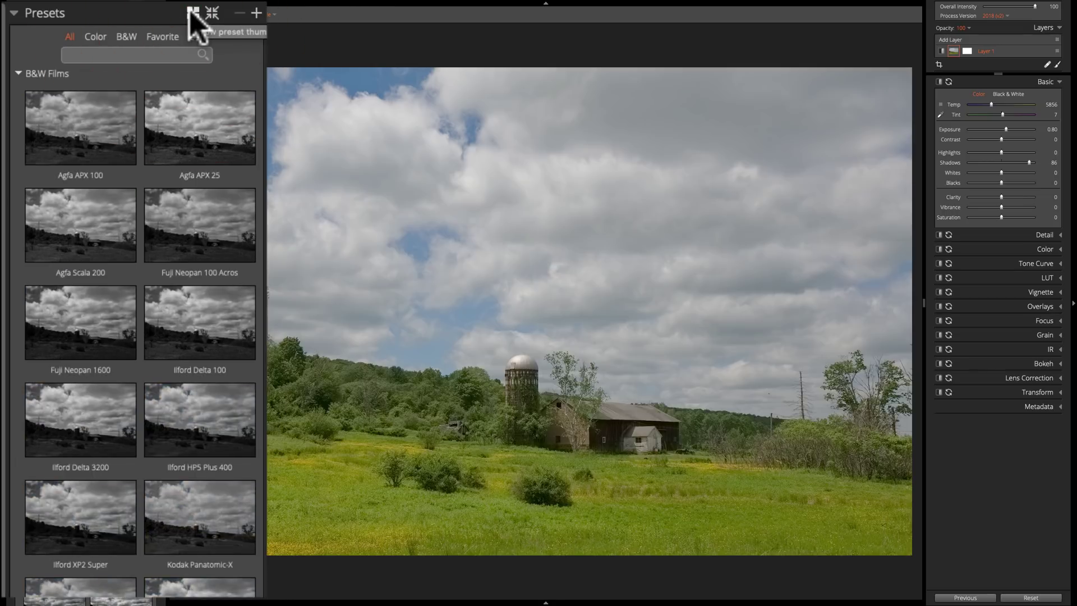
# Collapse all preset categories at once, and expand them all to show every category's thumbnails
pyautogui.click(208, 11)
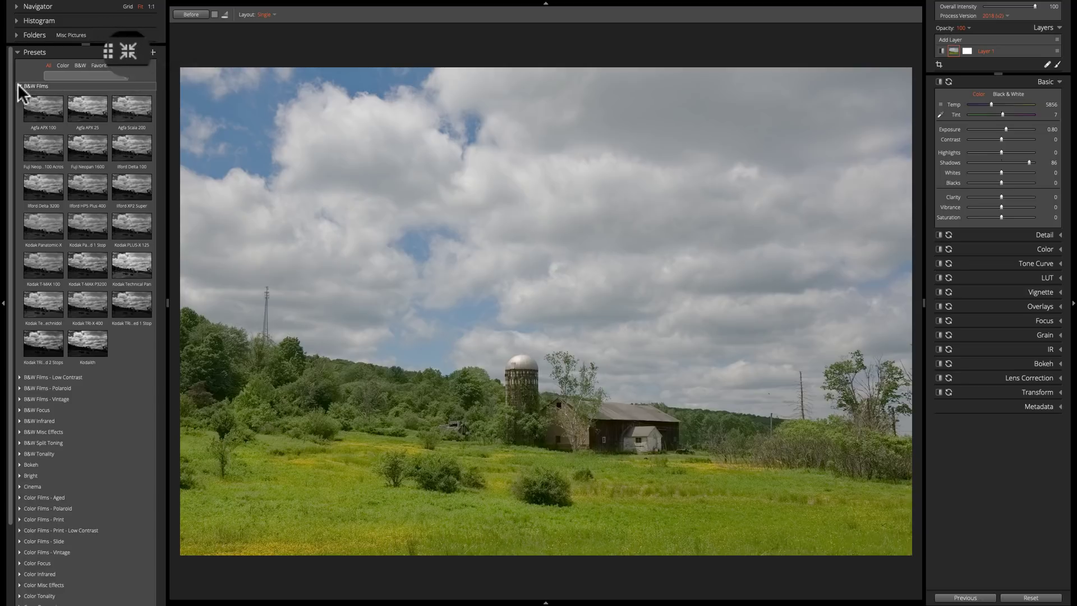
pyautogui.click(126, 51)
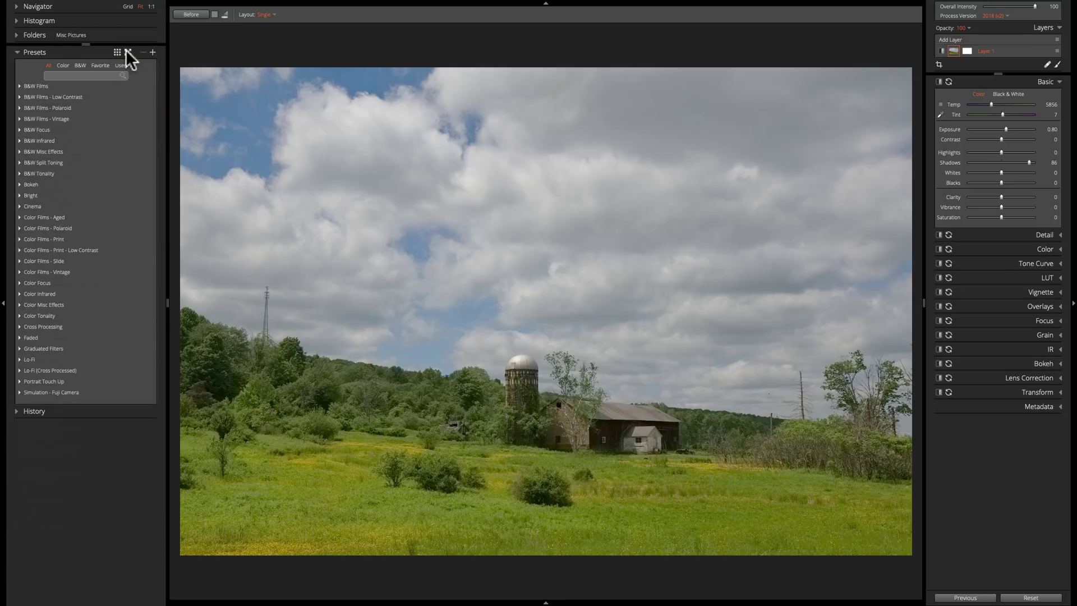
pyautogui.click(127, 51)
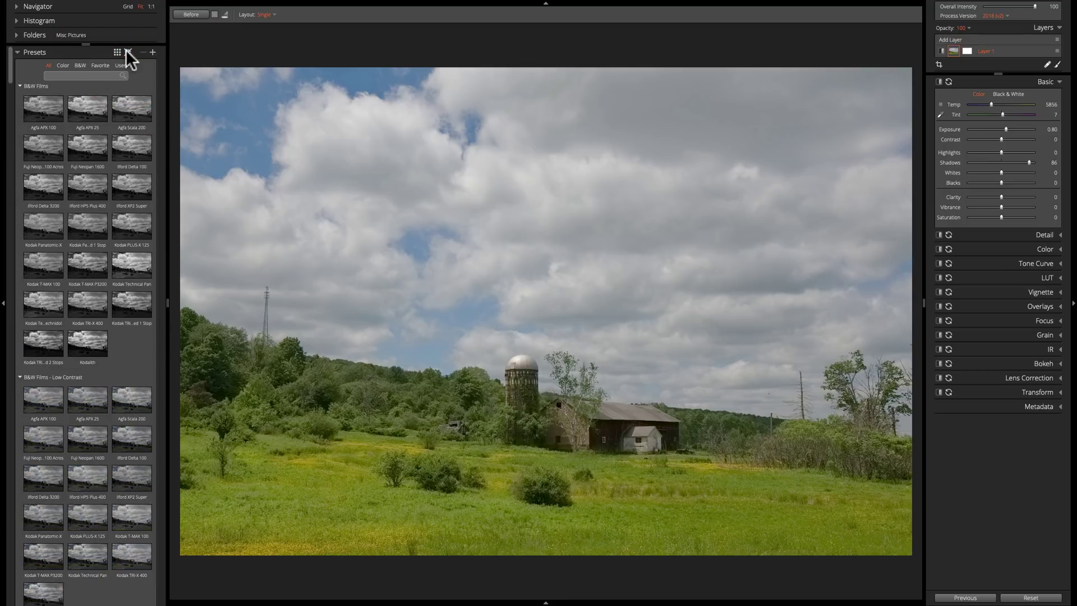
# Browse the expanded categories and preview the Kodak TRI-X 400 - Pushed 1 Stop and Agfa APX 100 presets on the photo
pyautogui.scroll(-2, 110, 287)
pyautogui.scroll(-10, 110, 287)
pyautogui.click(110, 287)
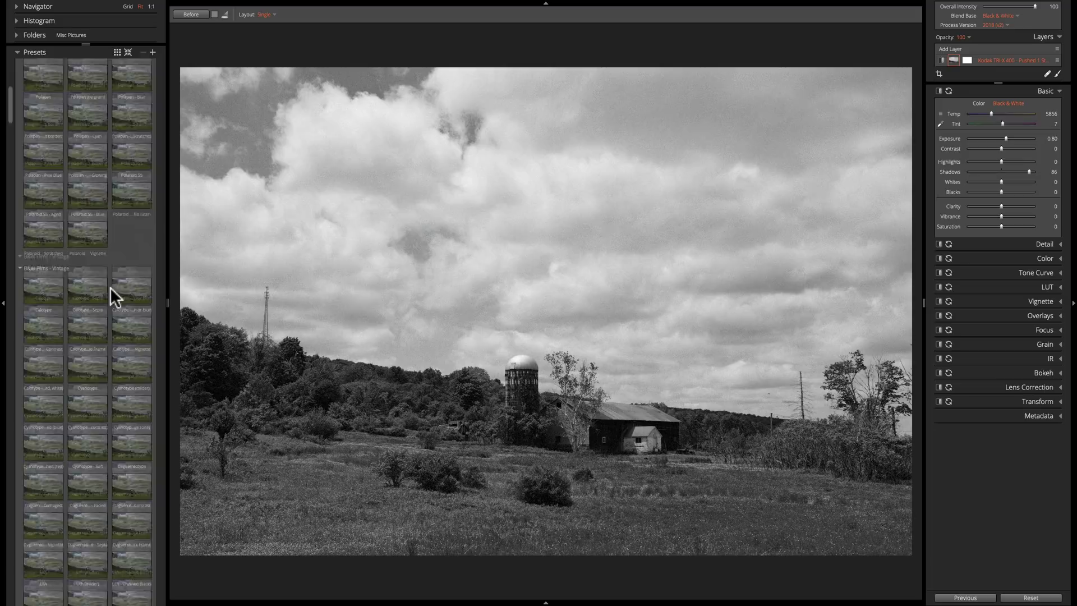
pyautogui.scroll(12, 110, 287)
pyautogui.click(43, 108)
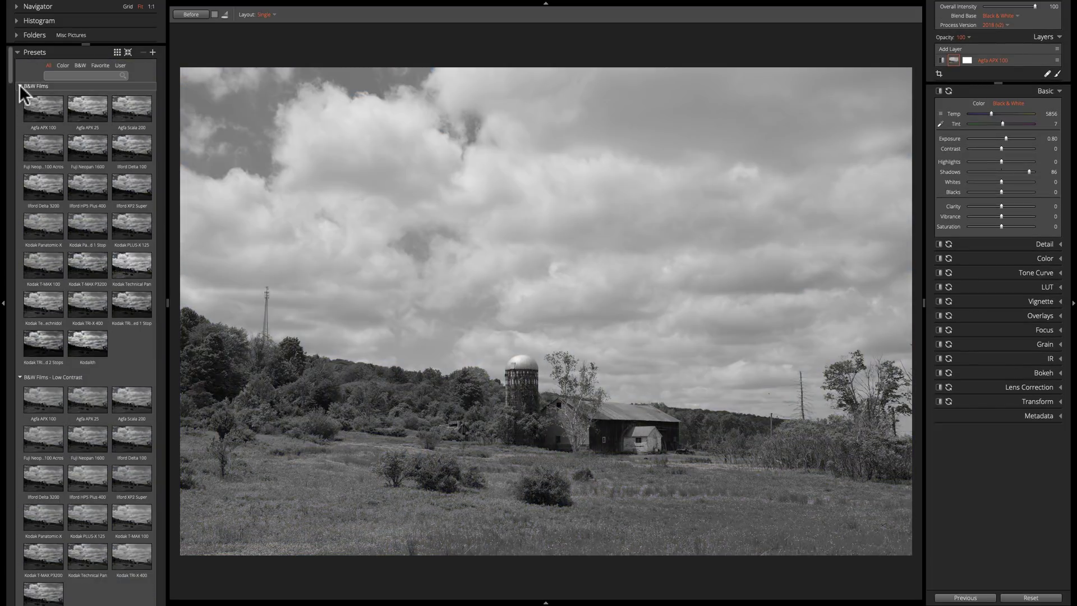
# Undo the Agfa APX 100 preset and collapse all preset categories
pyautogui.hotkey('ctrl', 'z')
pyautogui.click(127, 51)
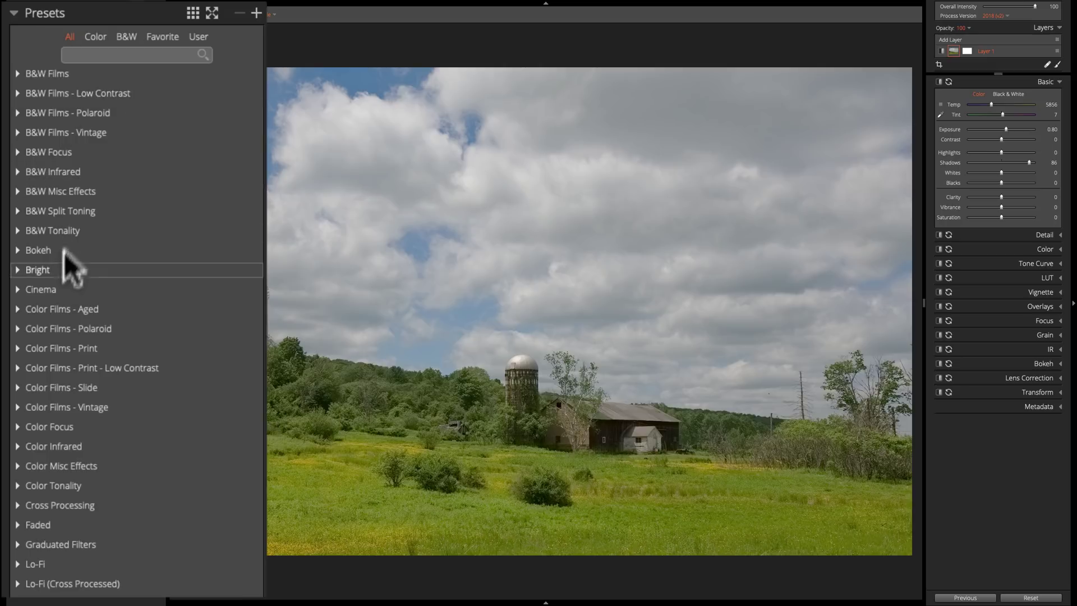
# Filter the preset list by Color, B&W, Favorite and User in turn, and return to showing All presets
pyautogui.click(96, 36)
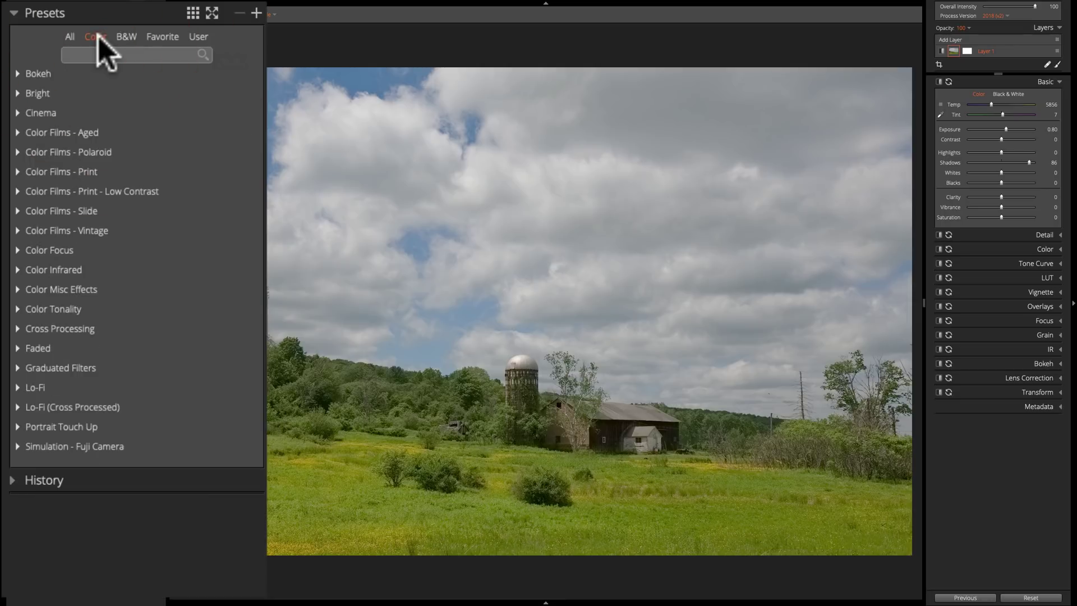
pyautogui.click(128, 37)
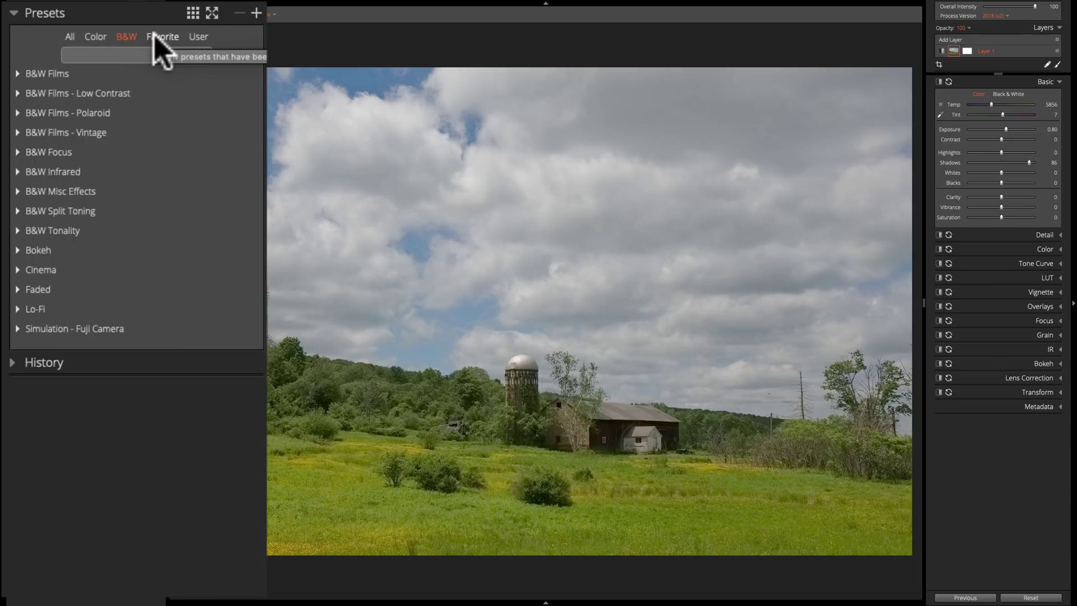
pyautogui.click(157, 37)
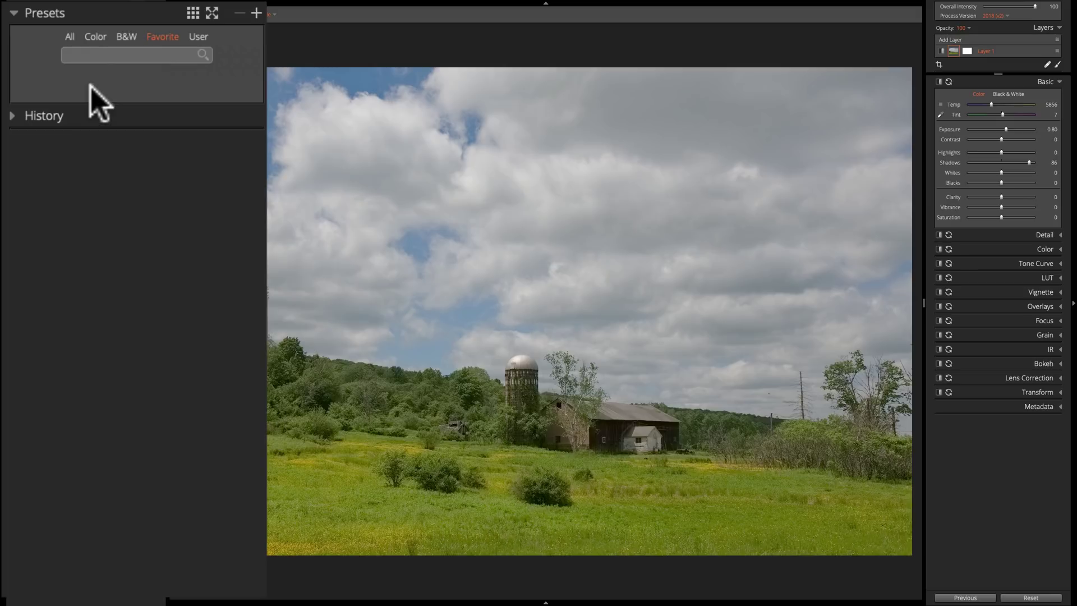
pyautogui.click(69, 37)
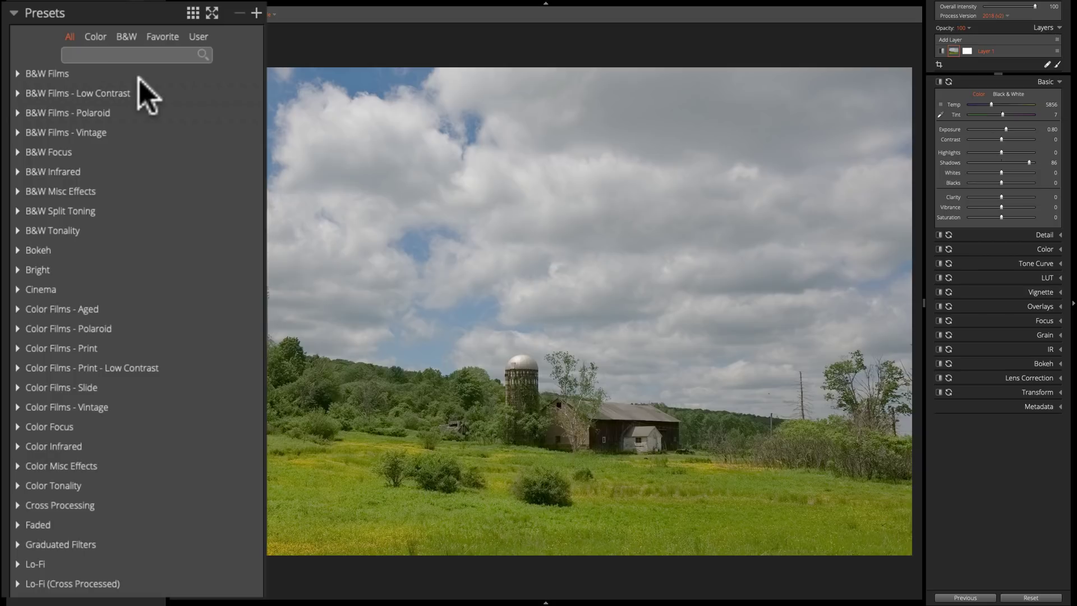
pyautogui.click(193, 39)
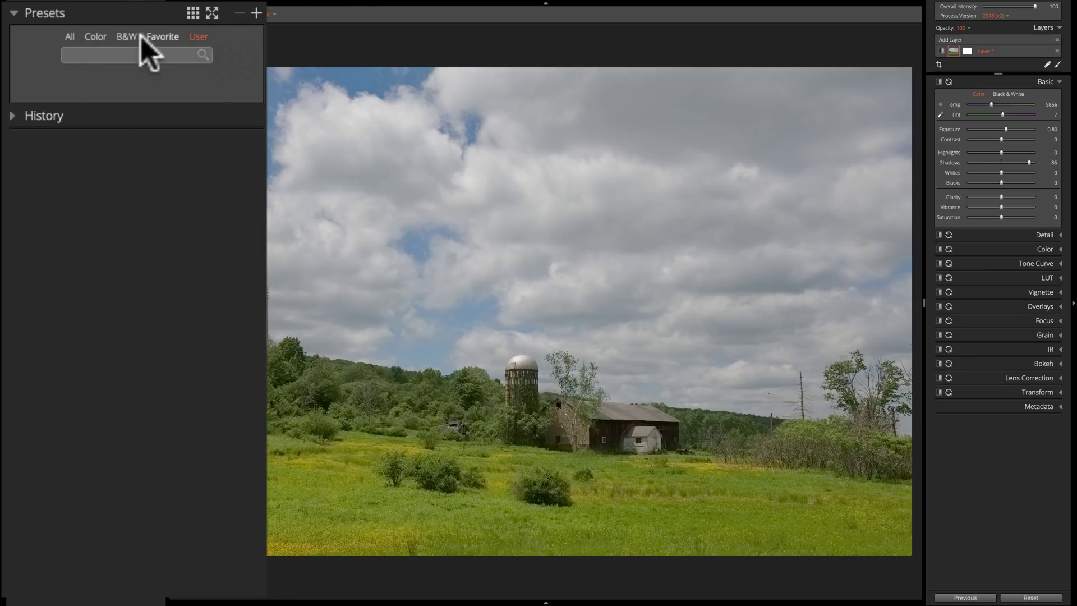
pyautogui.click(70, 36)
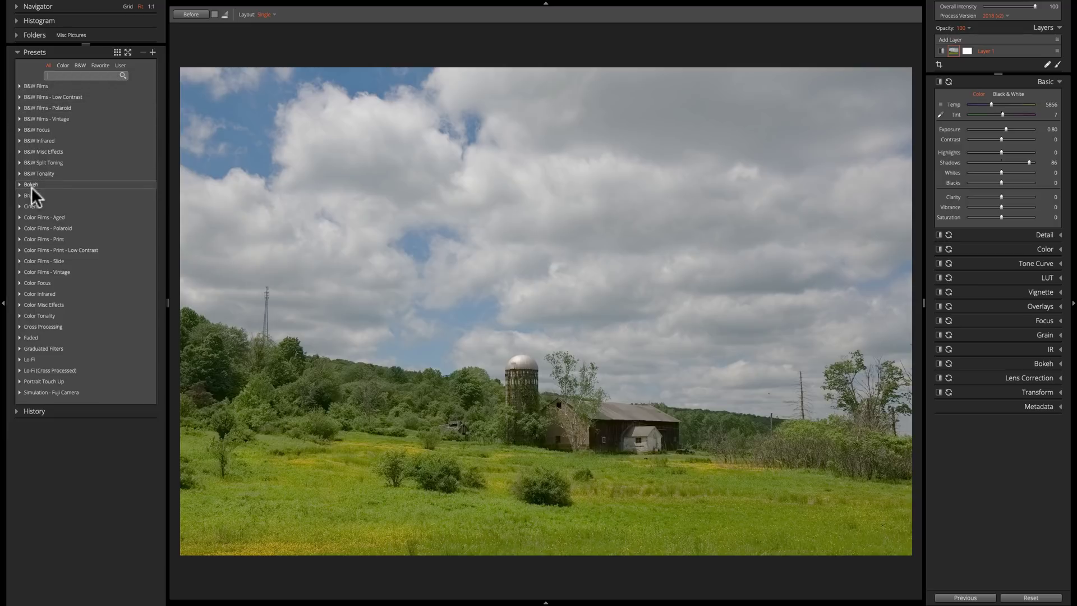
# Expand the Color Films - Aged category, preview the Agfacolor Neu dust and scratches preset on the photo, and undo it
pyautogui.click(18, 216)
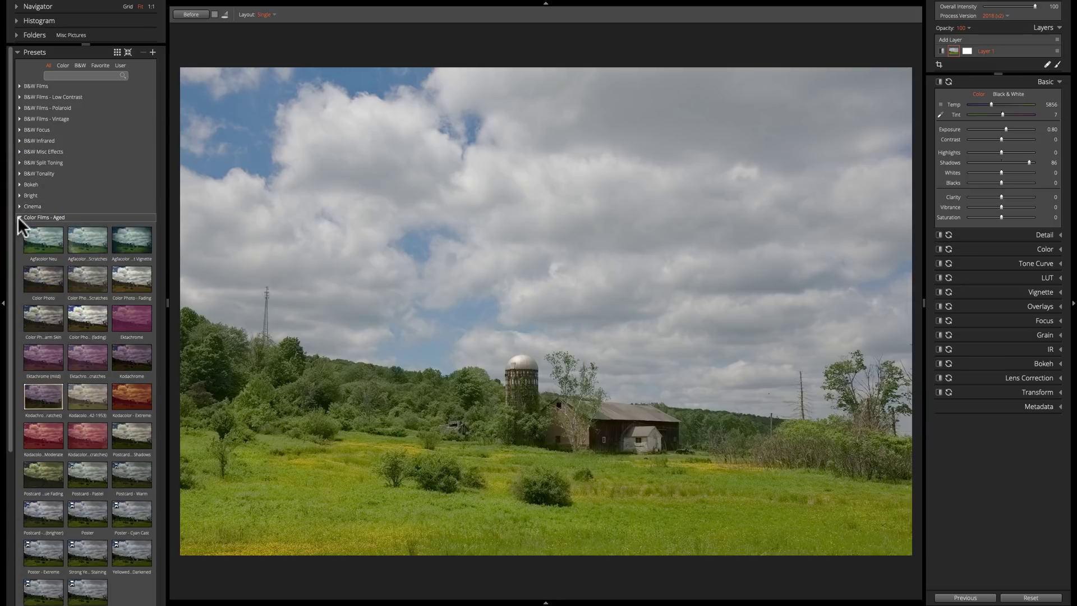
pyautogui.click(86, 238)
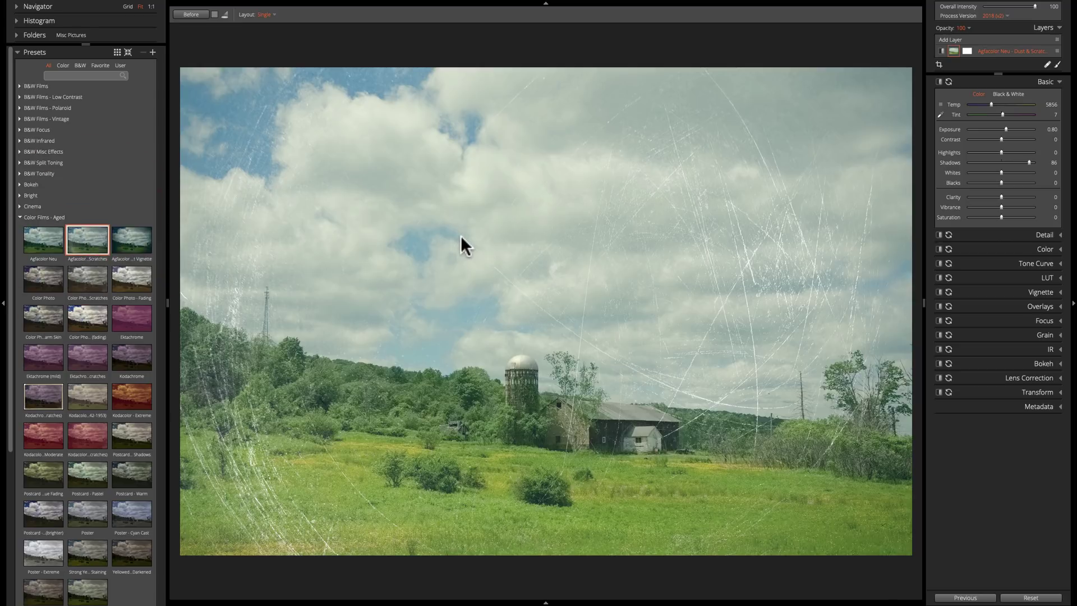
pyautogui.press('super+z')
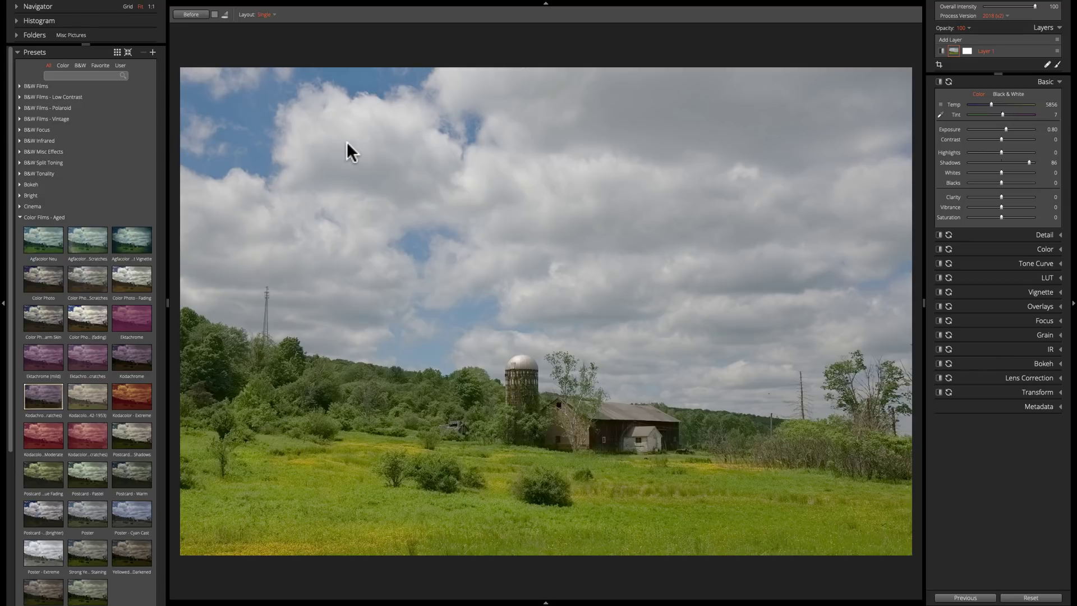
# Compare Color Photo - Warm Skin (fading), Postcard - Pastel and Yellowed Slightly against the photo in a horizontal split, and apply Yellowed Slightly
pyautogui.click(225, 34)
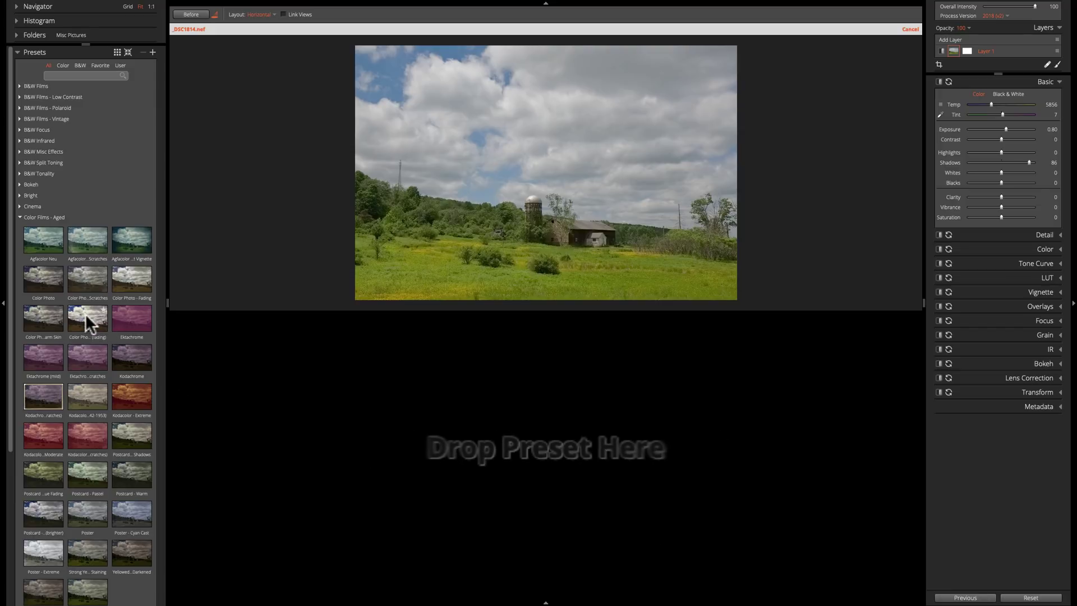
pyautogui.moveTo(84, 313); pyautogui.dragTo(531, 445)
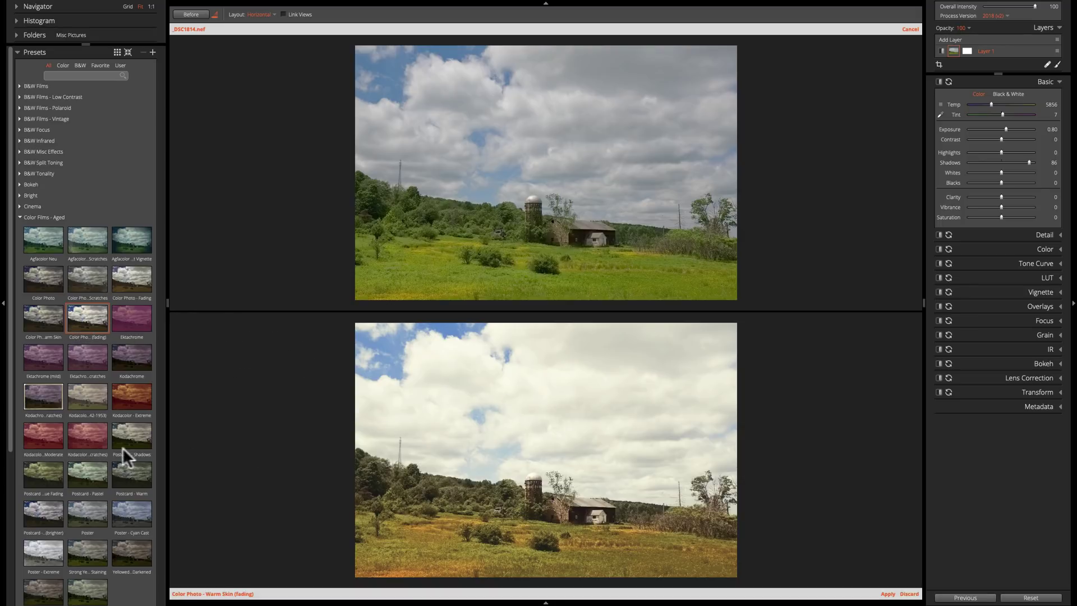
pyautogui.moveTo(84, 471); pyautogui.dragTo(523, 449)
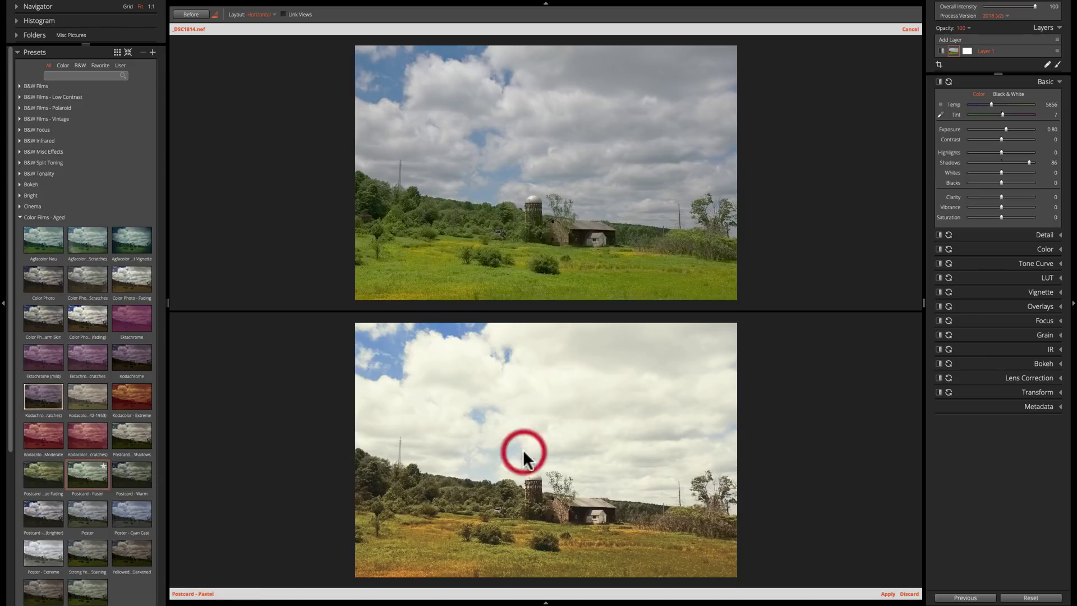
pyautogui.scroll(-5, 103, 430)
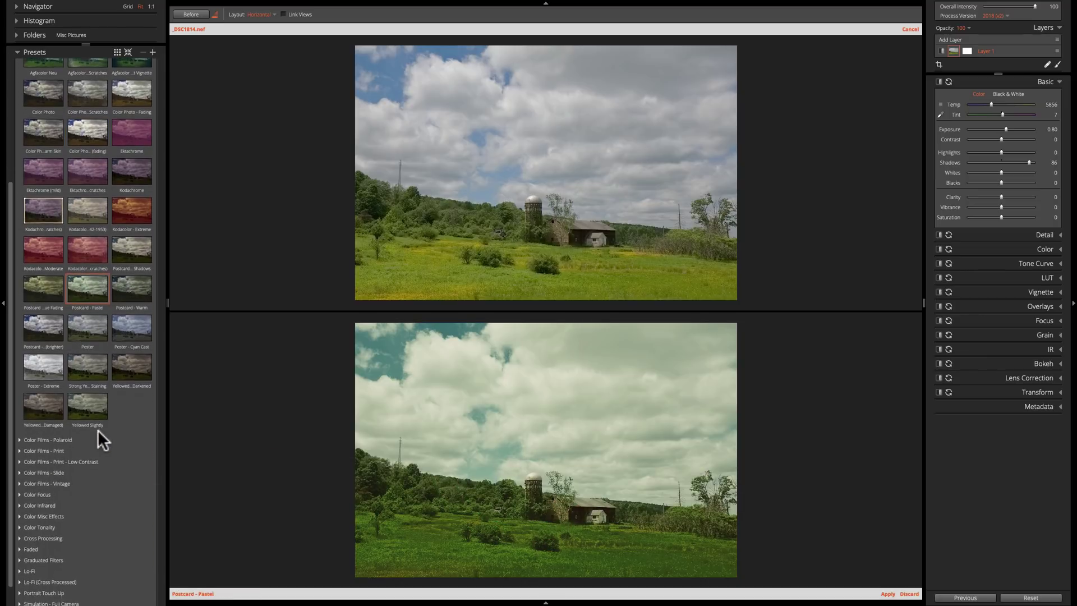
pyautogui.moveTo(168, 415); pyautogui.dragTo(488, 435)
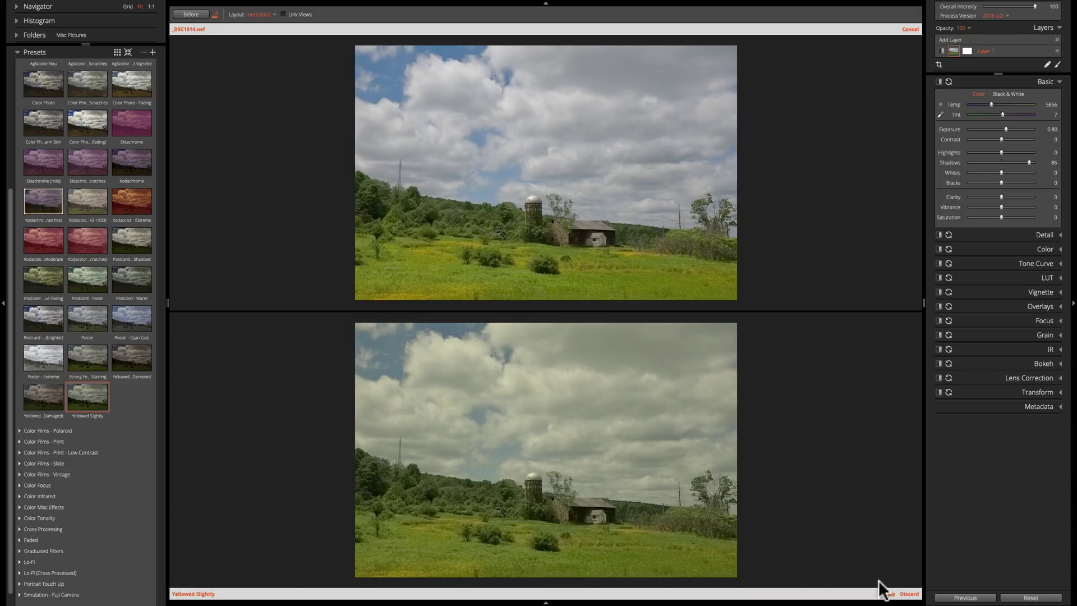
pyautogui.click(889, 594)
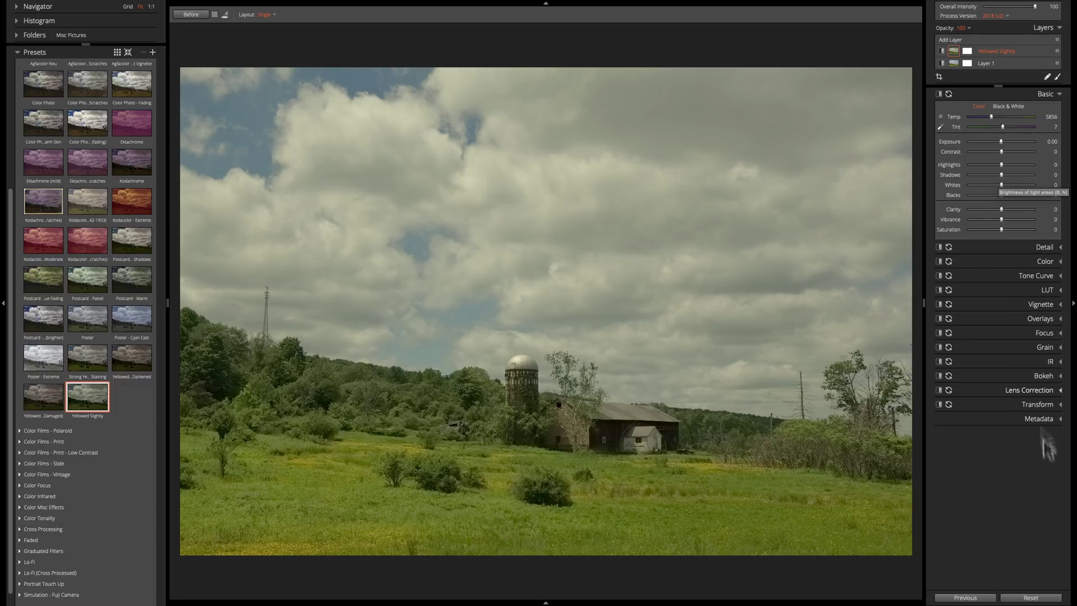
# Undo the applied Yellowed Slightly preset and reset all of the photo's adjustments to their defaults
pyautogui.click(1032, 598)
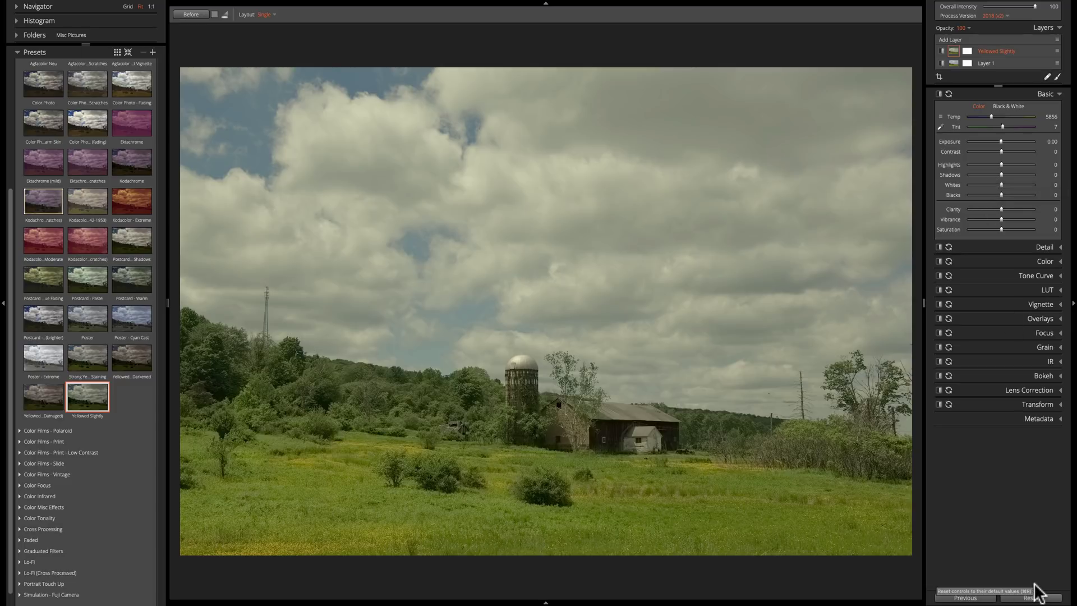
pyautogui.press('super+z')
pyautogui.press('super+z')
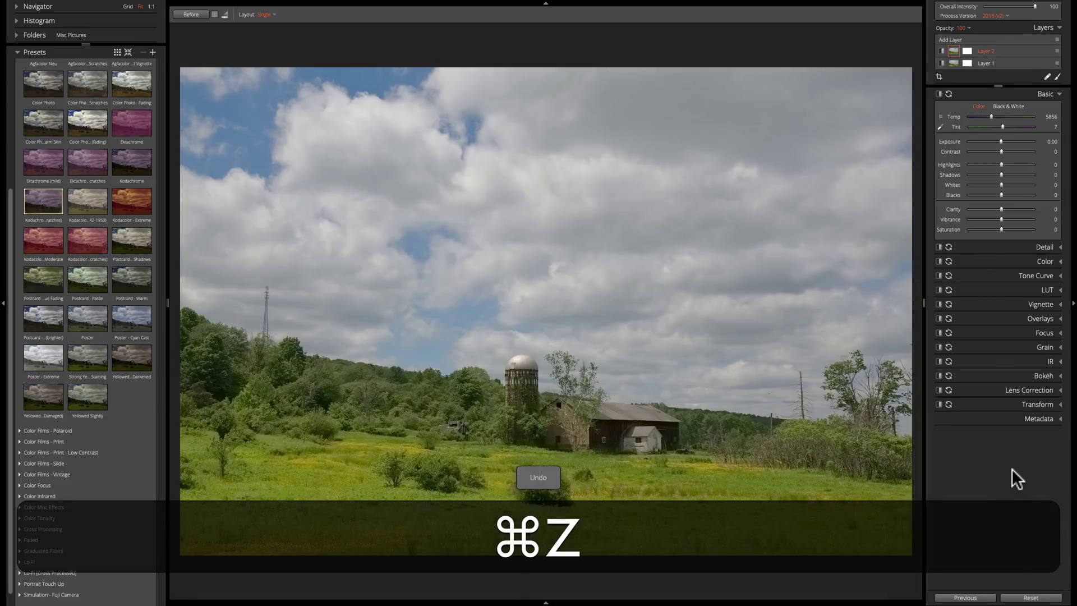
pyautogui.click(1021, 598)
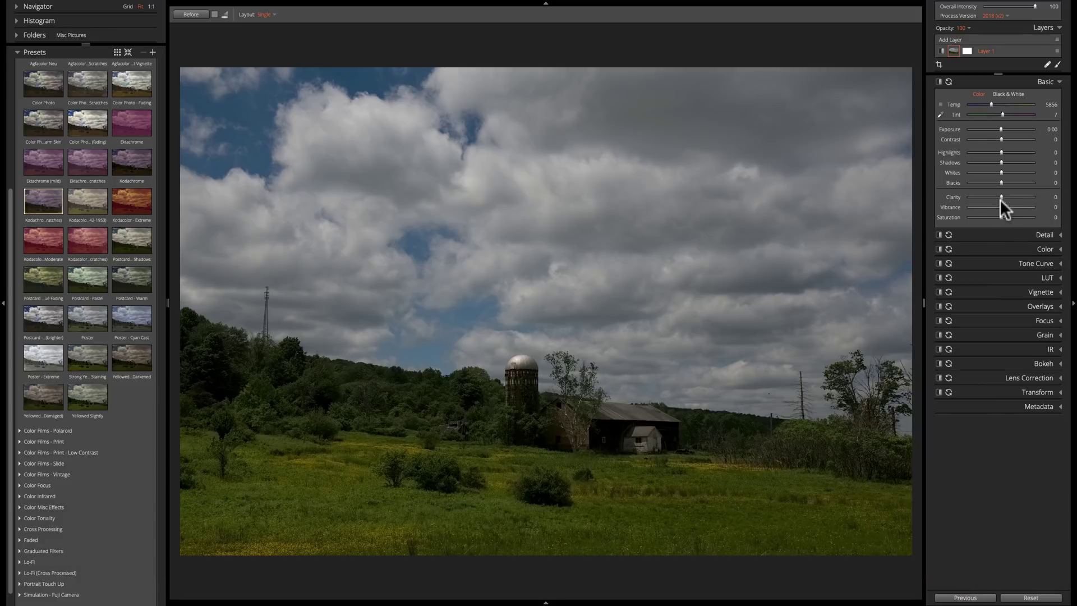
# Set Shadows to 96 and Exposure to 0.67, and apply the Yellowed Slightly preset over these adjustments
pyautogui.moveTo(1001, 162); pyautogui.dragTo(1033, 162)
pyautogui.moveTo(1001, 129)
pyautogui.mouseDown()
pyautogui.moveTo(1017, 130)
pyautogui.moveTo(1003, 130)
pyautogui.mouseUp()
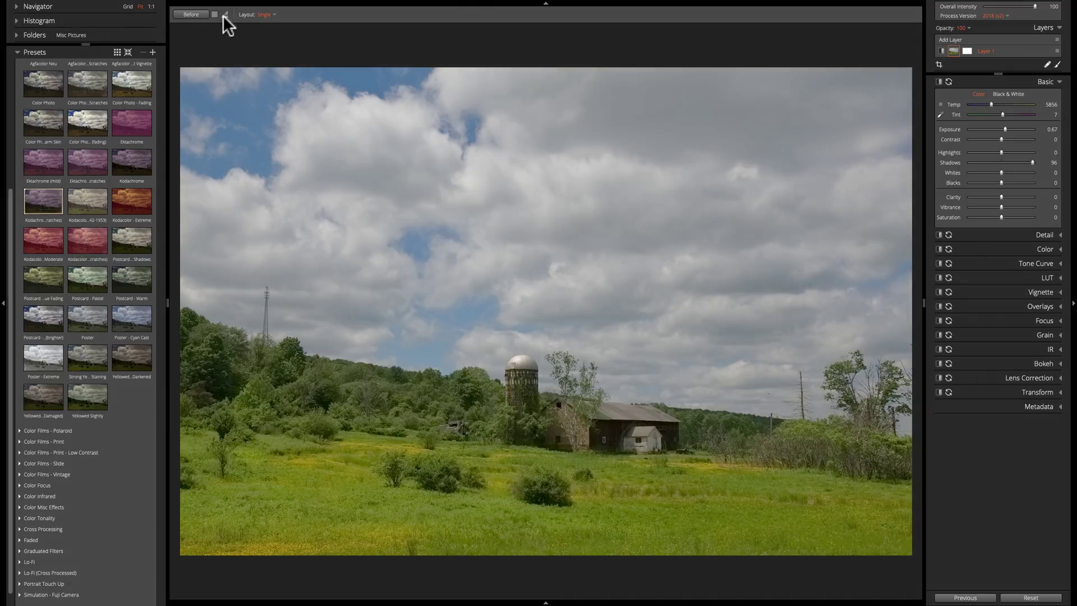
pyautogui.click(82, 395)
pyautogui.click(82, 395)
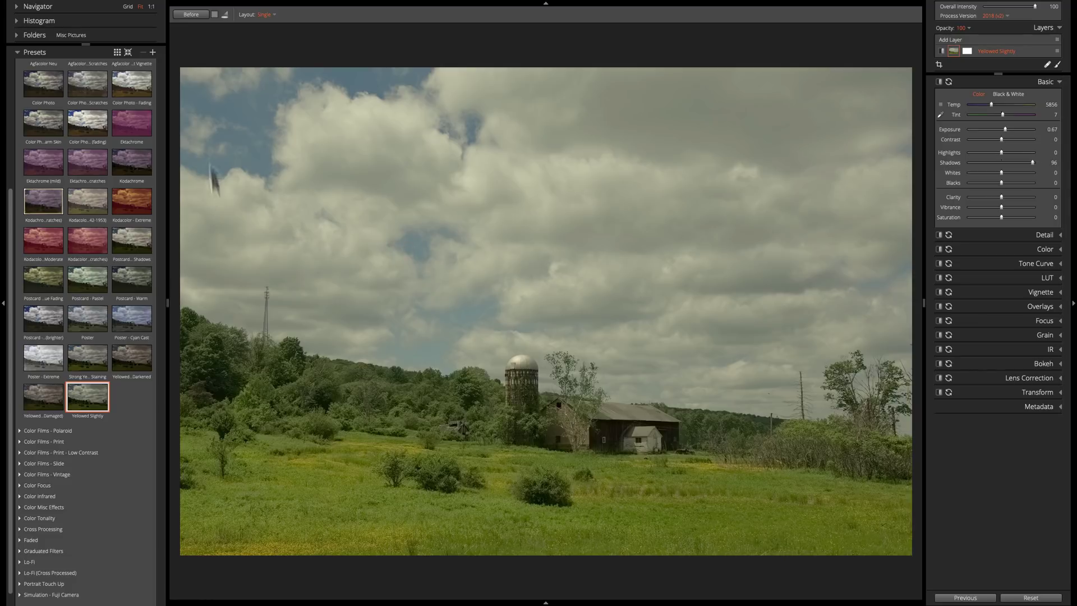
# Reset the photo and set Exposure 0.73, Highlights -54, Shadows 61, Whites 39, Blacks -16, Clarity 39 and Saturation 20
pyautogui.click(1030, 597)
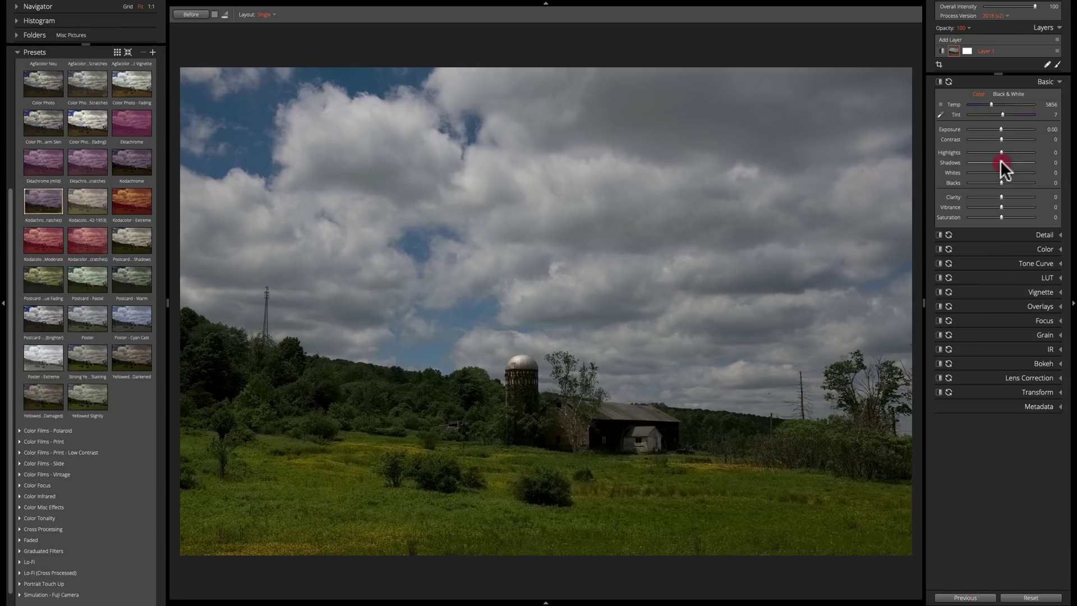
pyautogui.moveTo(1002, 152); pyautogui.dragTo(1013, 196)
pyautogui.moveTo(1002, 127); pyautogui.dragTo(1005, 126)
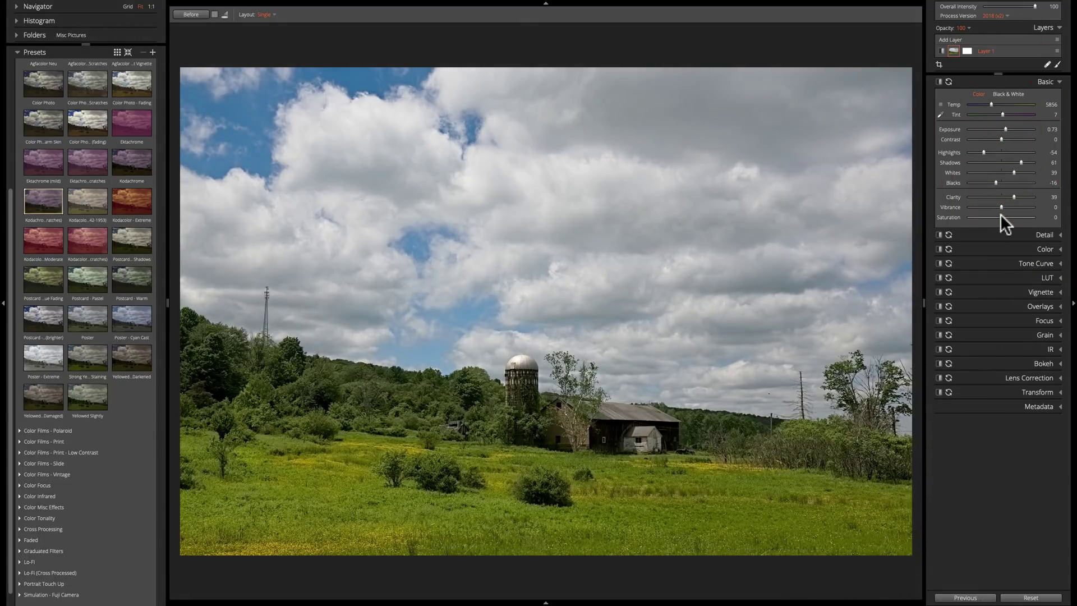
pyautogui.moveTo(1007, 213); pyautogui.dragTo(1008, 217)
# Increase the photo's sharpening amount and add a little brightness noise reduction in the Detail settings
pyautogui.click(1042, 235)
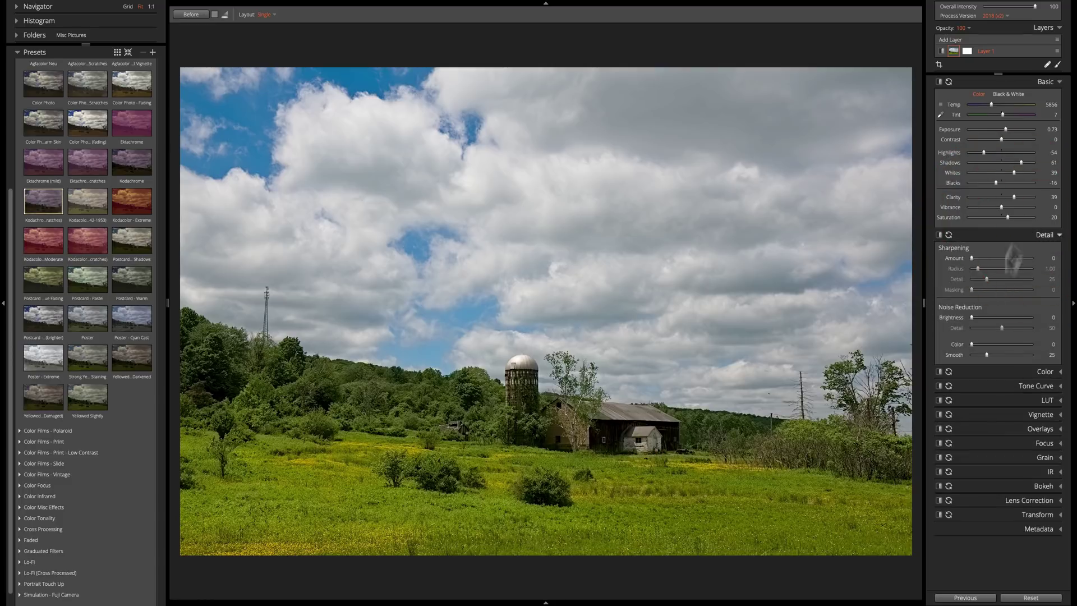
pyautogui.moveTo(973, 258); pyautogui.dragTo(996, 258)
pyautogui.click(974, 317)
pyautogui.click(1040, 235)
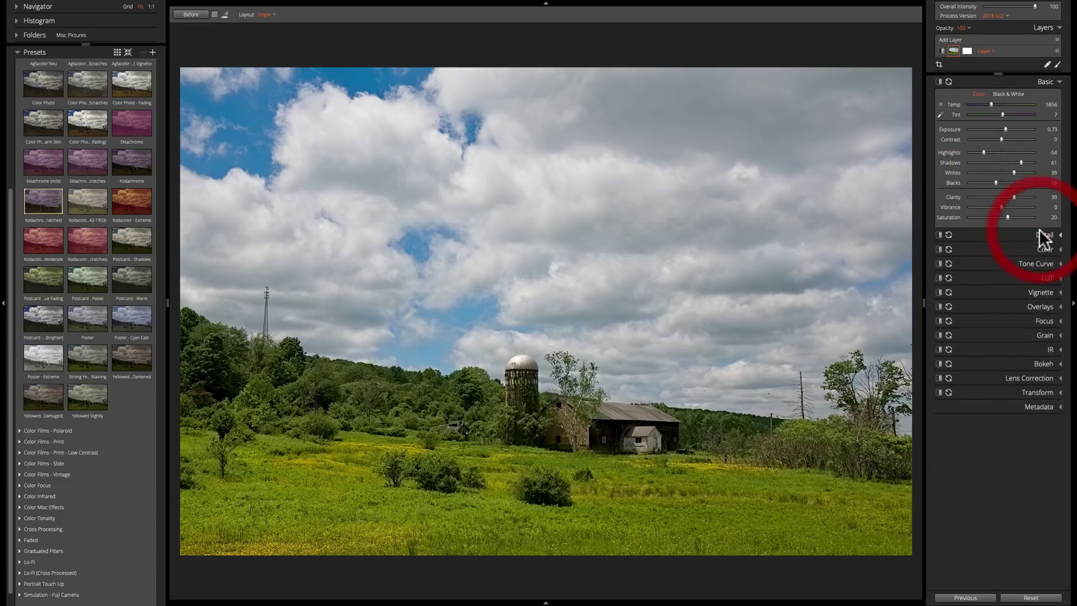
# Set the color luminance to 34 for Yellows, -50 for Greens and -31 for Blues
pyautogui.click(1039, 247)
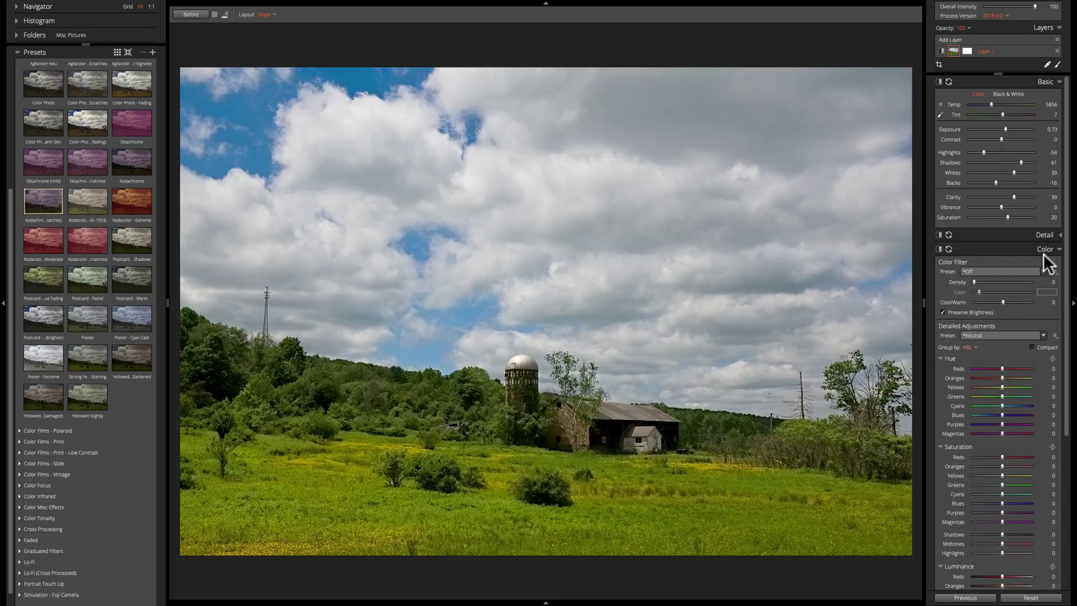
pyautogui.scroll(-4, 1044, 253)
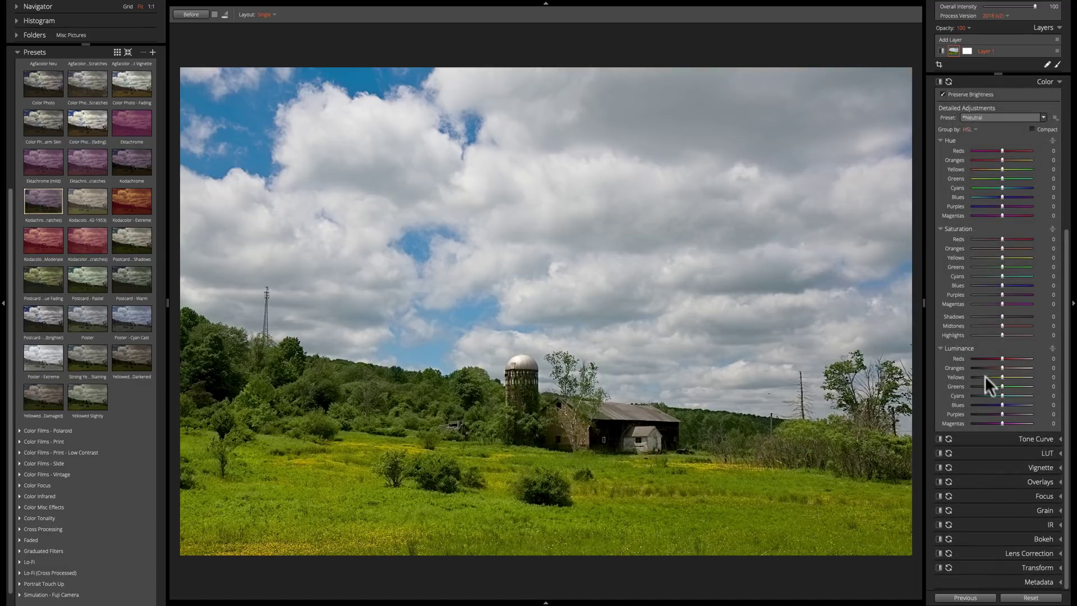
pyautogui.moveTo(1001, 375)
pyautogui.mouseDown()
pyautogui.moveTo(1011, 374)
pyautogui.moveTo(986, 386)
pyautogui.mouseUp()
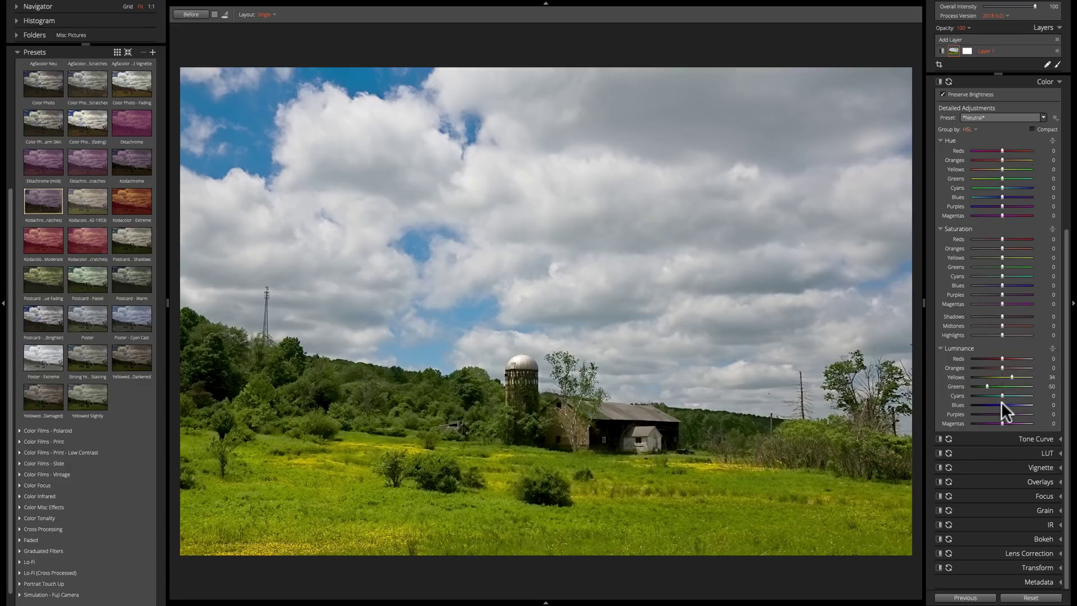
pyautogui.moveTo(993, 402); pyautogui.dragTo(991, 402)
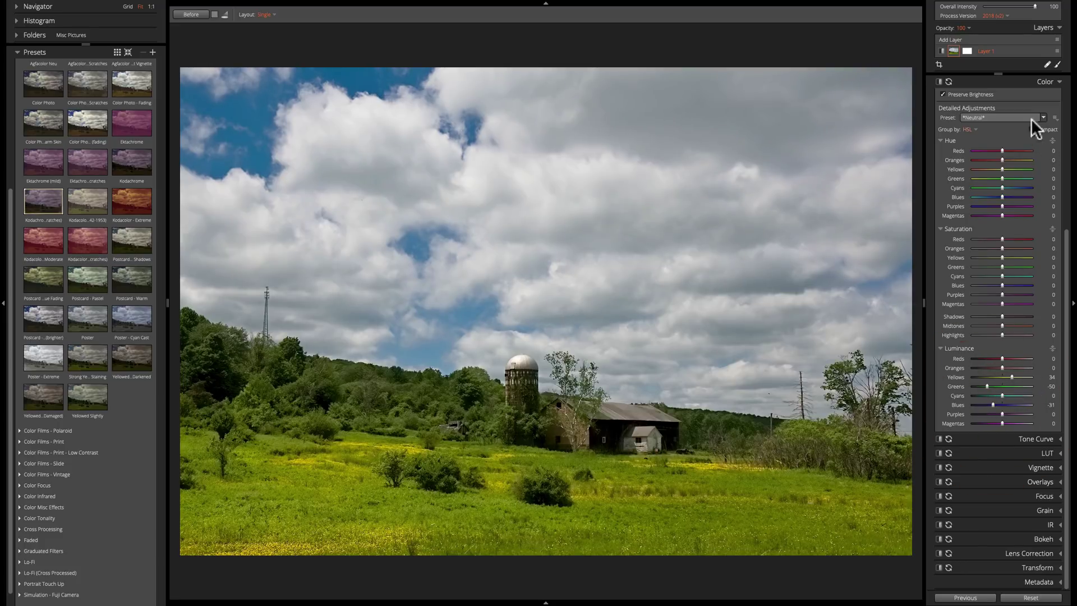
pyautogui.click(1034, 83)
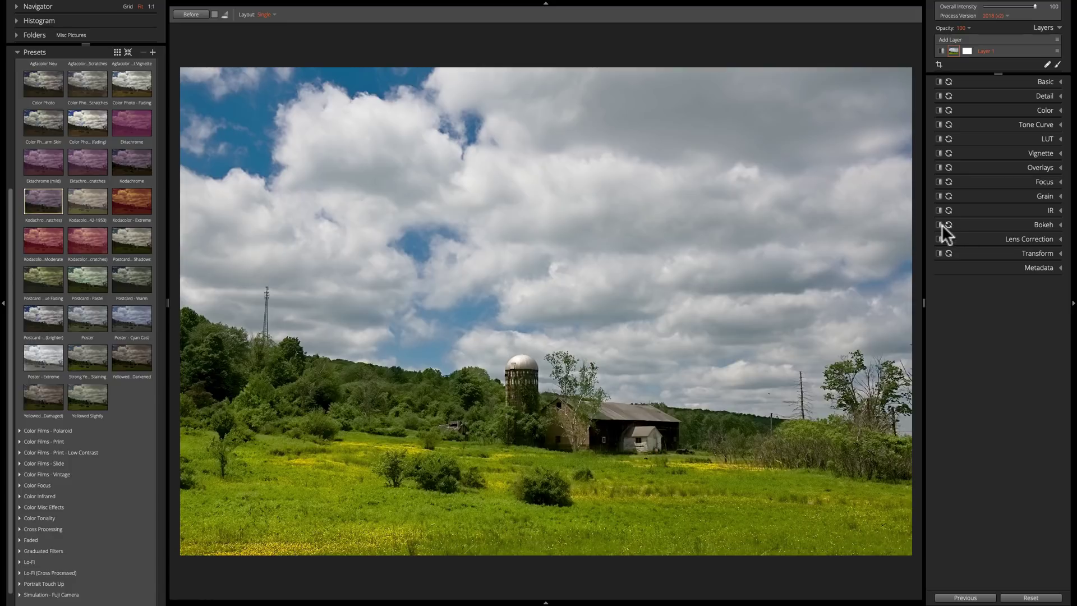
# Create a new preset named My Base Landscape Settings in the new category My Presets, leaving the description empty
pyautogui.click(169, 53)
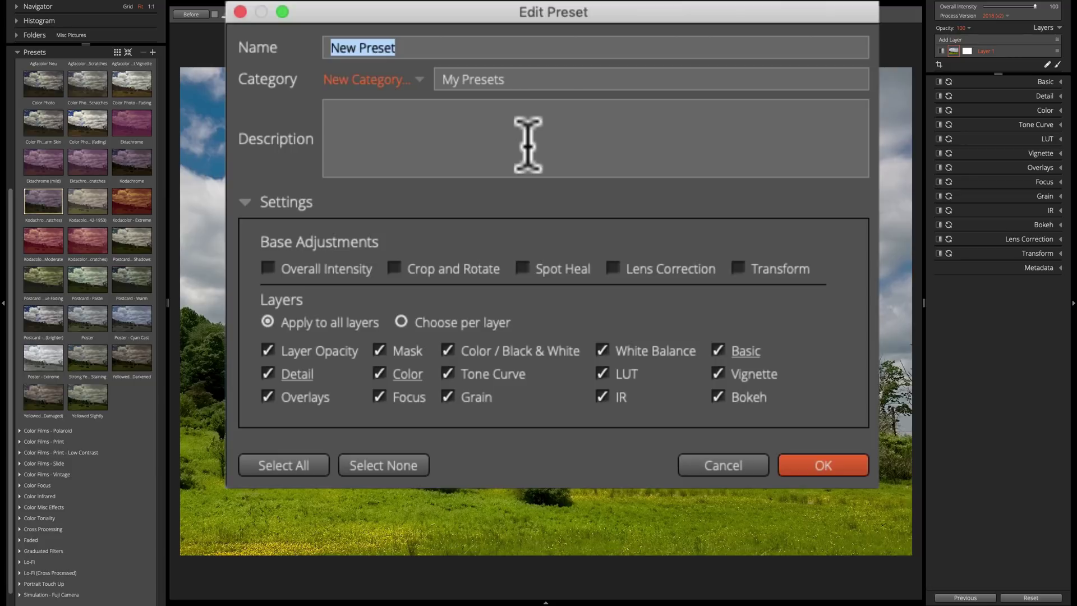
pyautogui.write('My Ba')
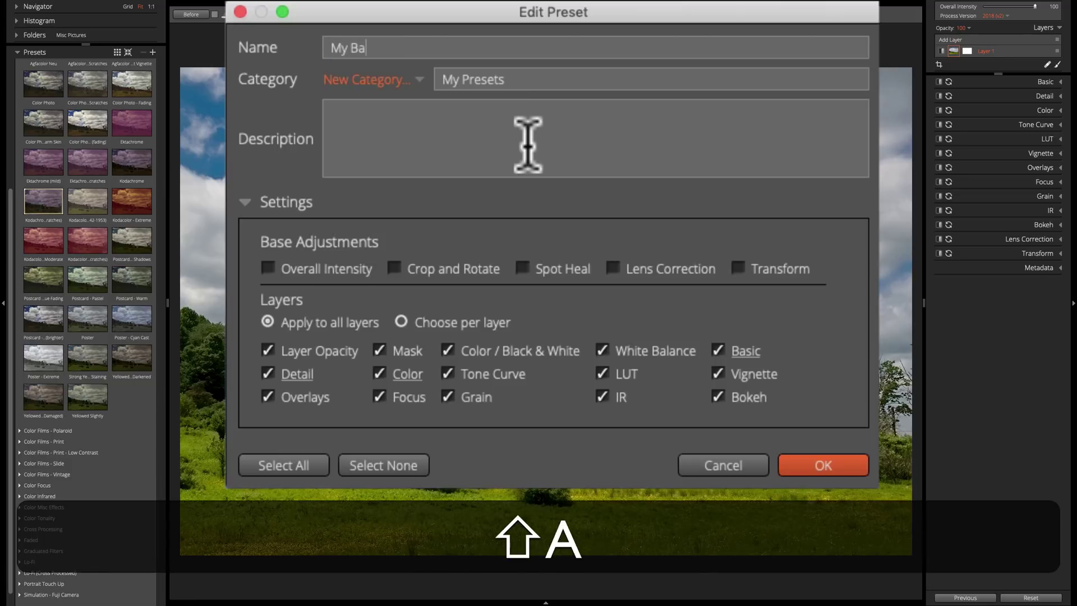
pyautogui.write('se Land')
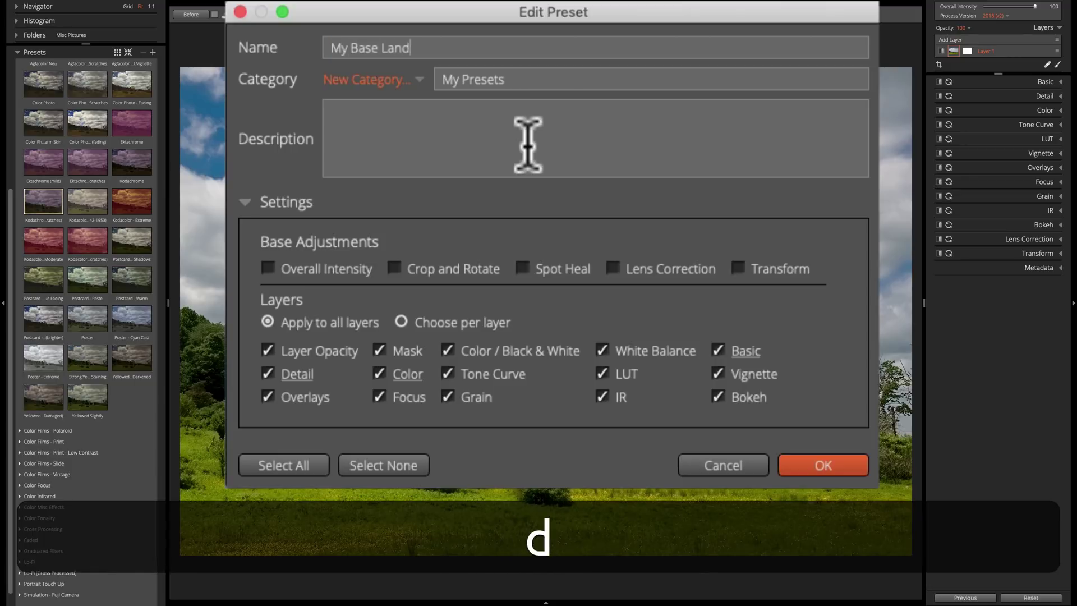
pyautogui.write('scape Settings')
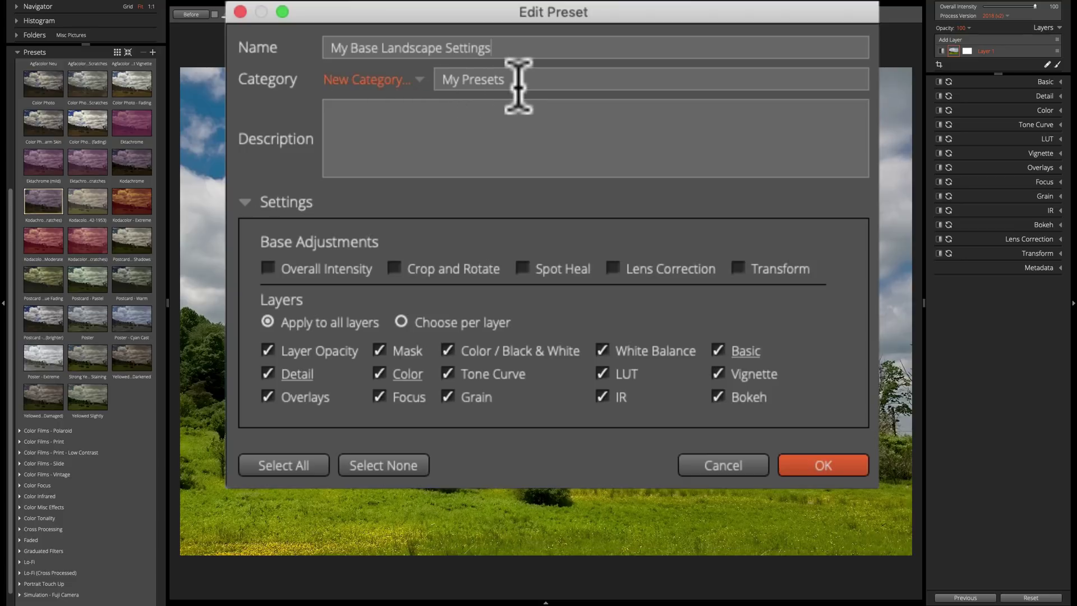
pyautogui.click(410, 144)
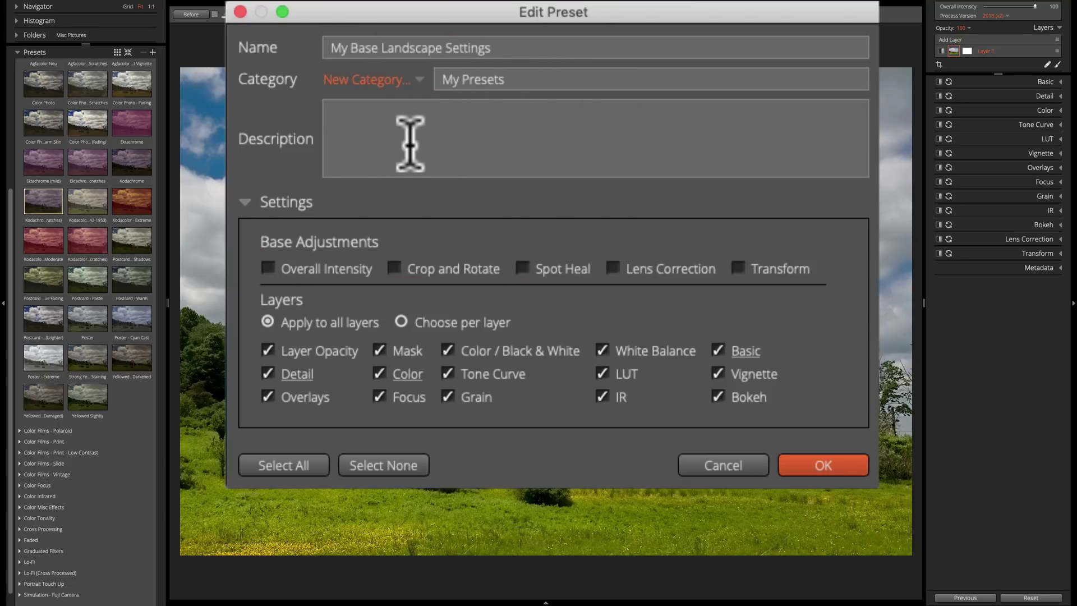
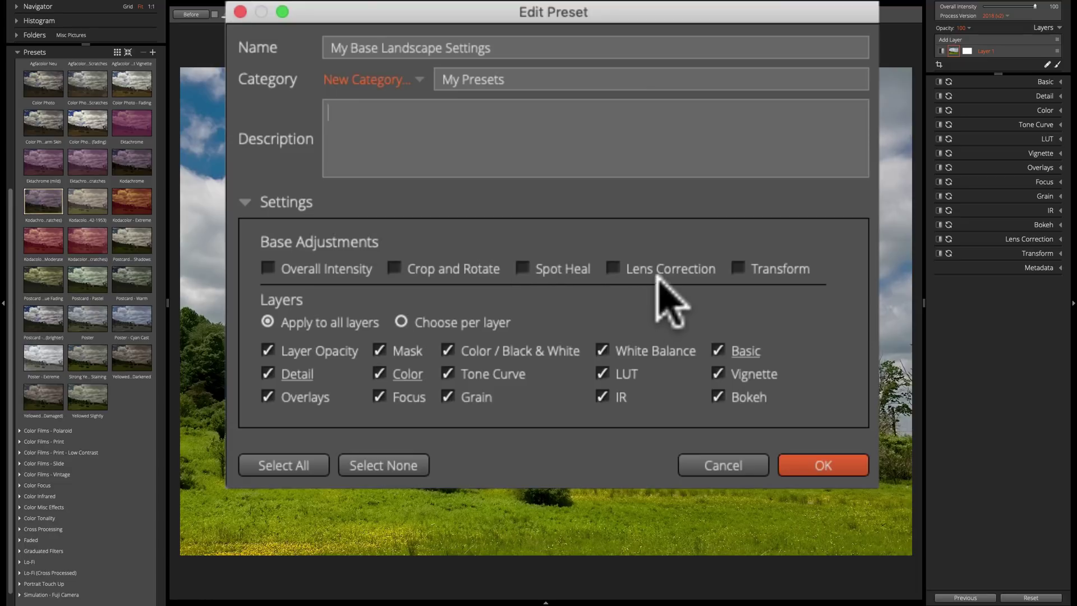
# Include Lens Correction in the preset and exclude the Bokeh, Vignette, IR and LUT settings
pyautogui.click(614, 268)
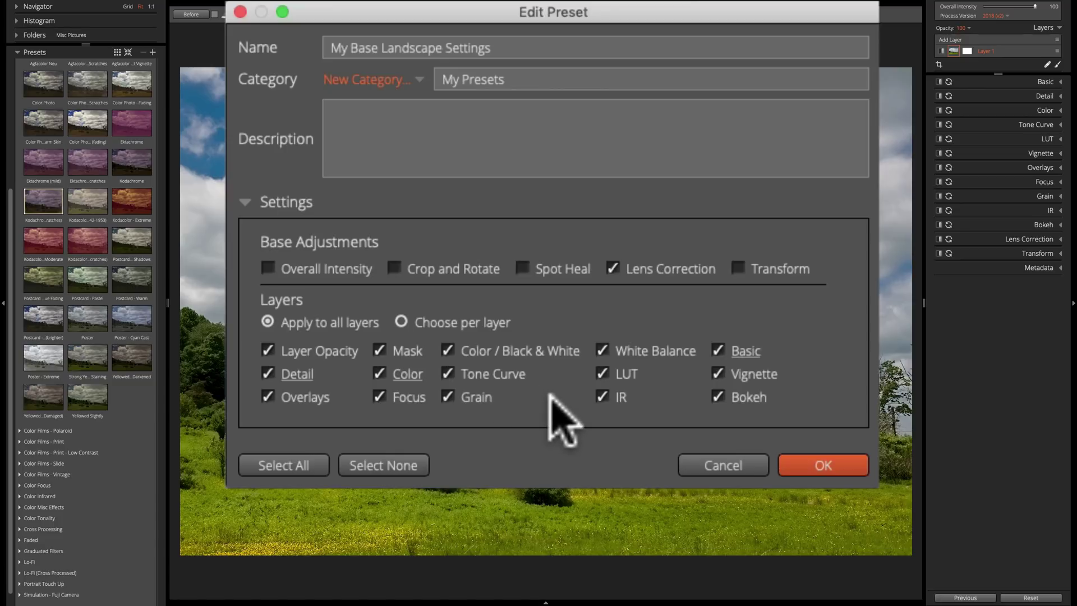
pyautogui.click(718, 397)
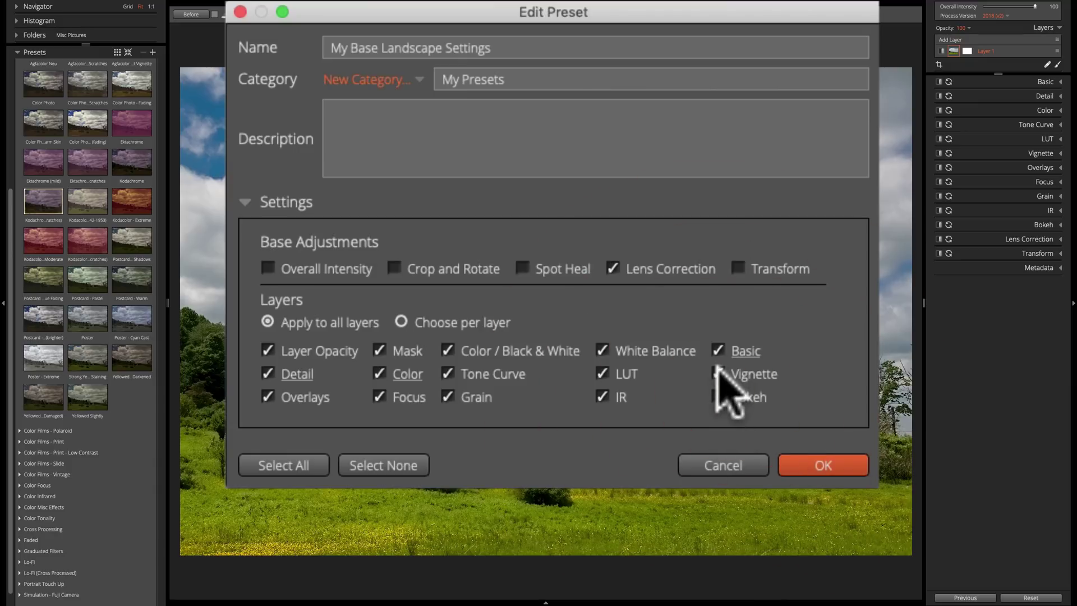
pyautogui.click(718, 373)
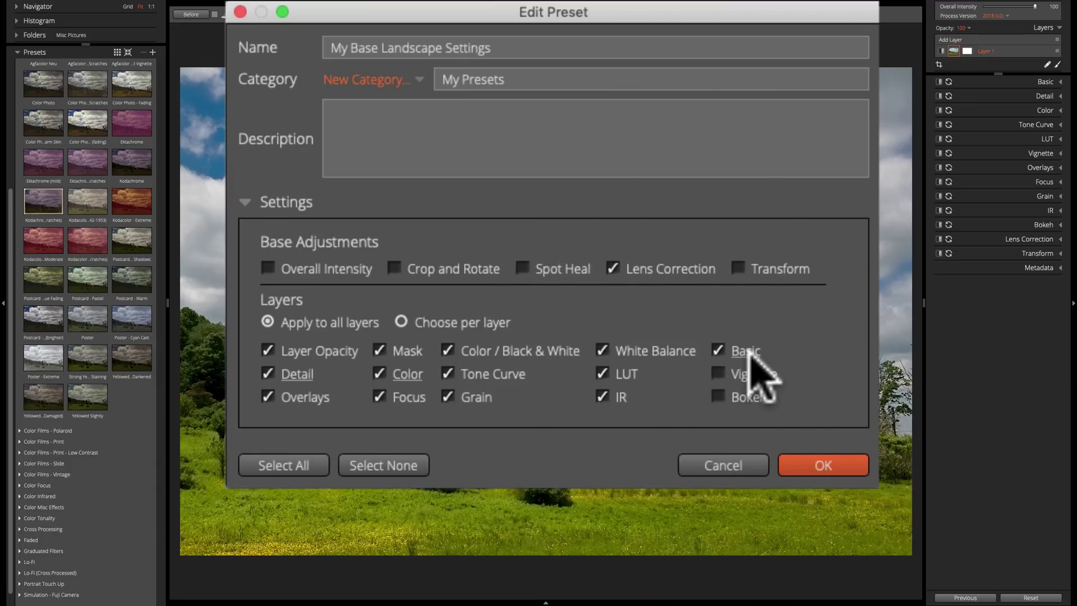
pyautogui.click(602, 397)
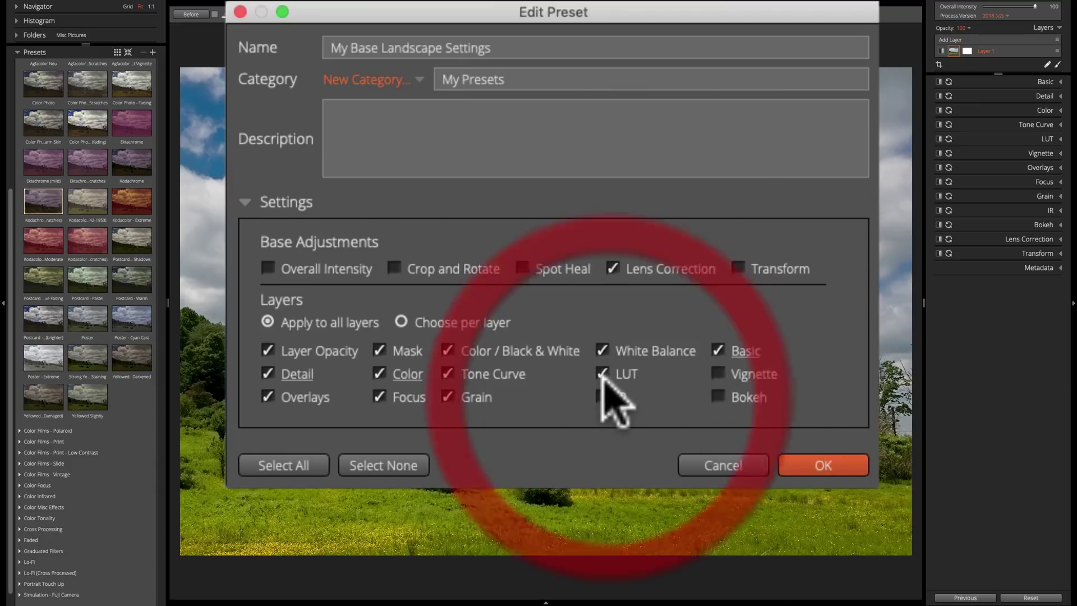
pyautogui.click(603, 373)
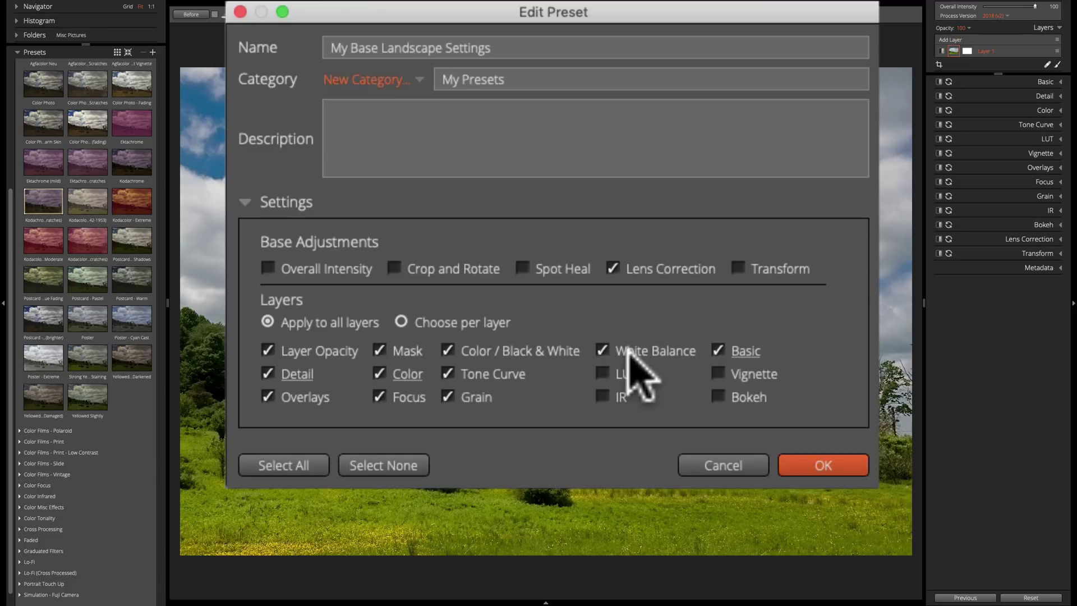
# Exclude the Grain, Tone Curve, Focus, Mask and Overlays settings, and save the preset
pyautogui.click(447, 397)
pyautogui.click(448, 374)
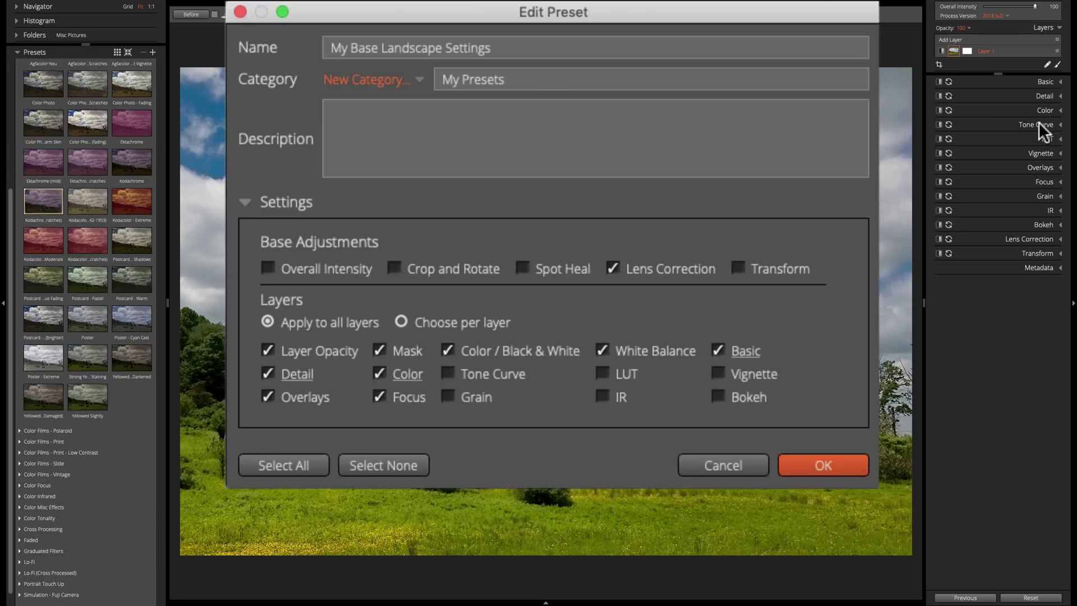
pyautogui.click(403, 397)
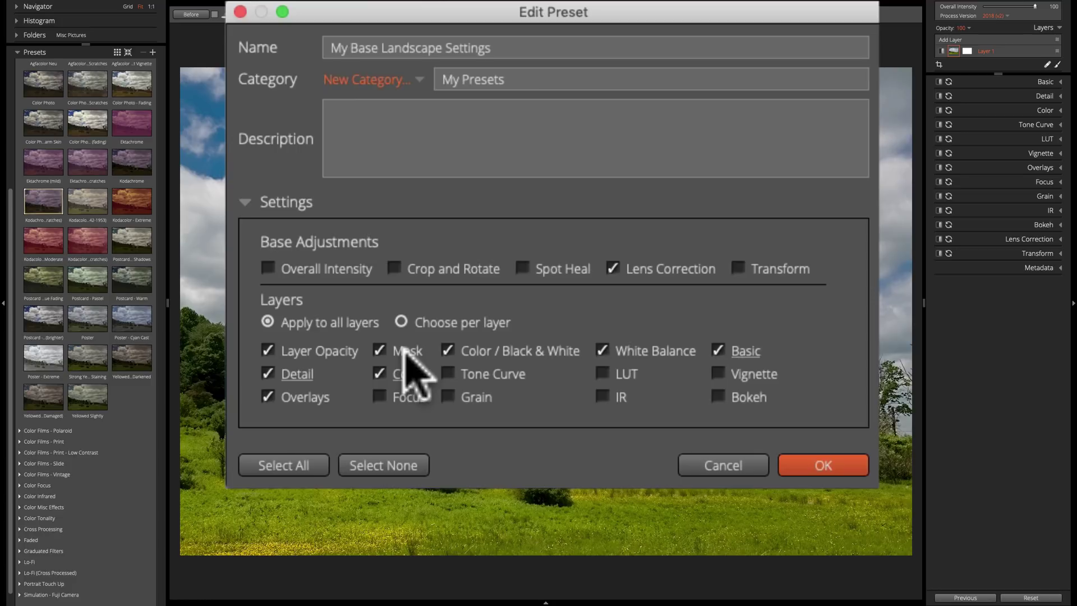
pyautogui.click(380, 351)
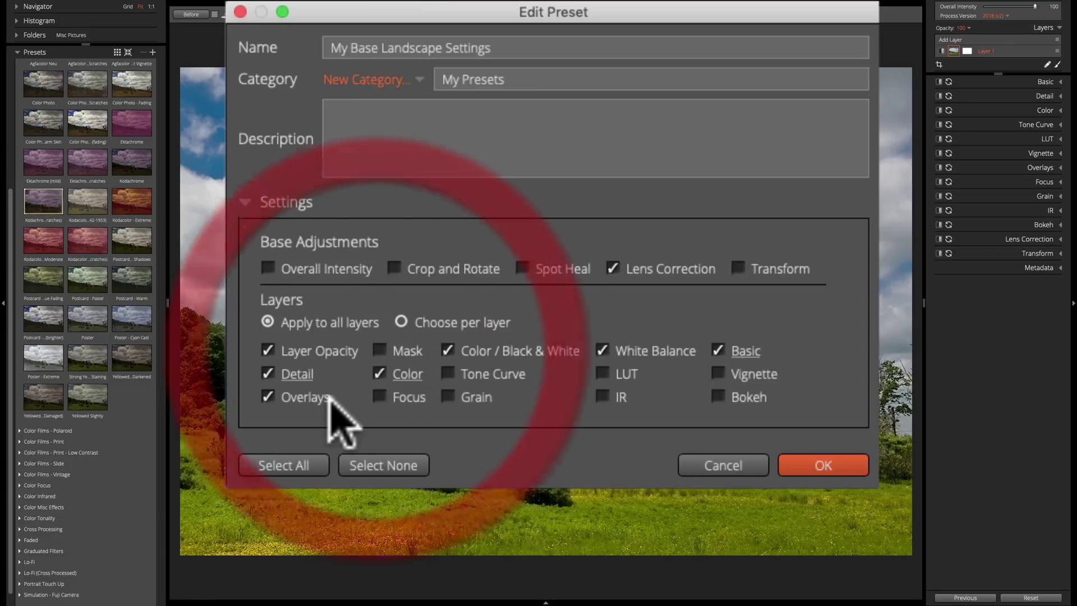
pyautogui.click(283, 397)
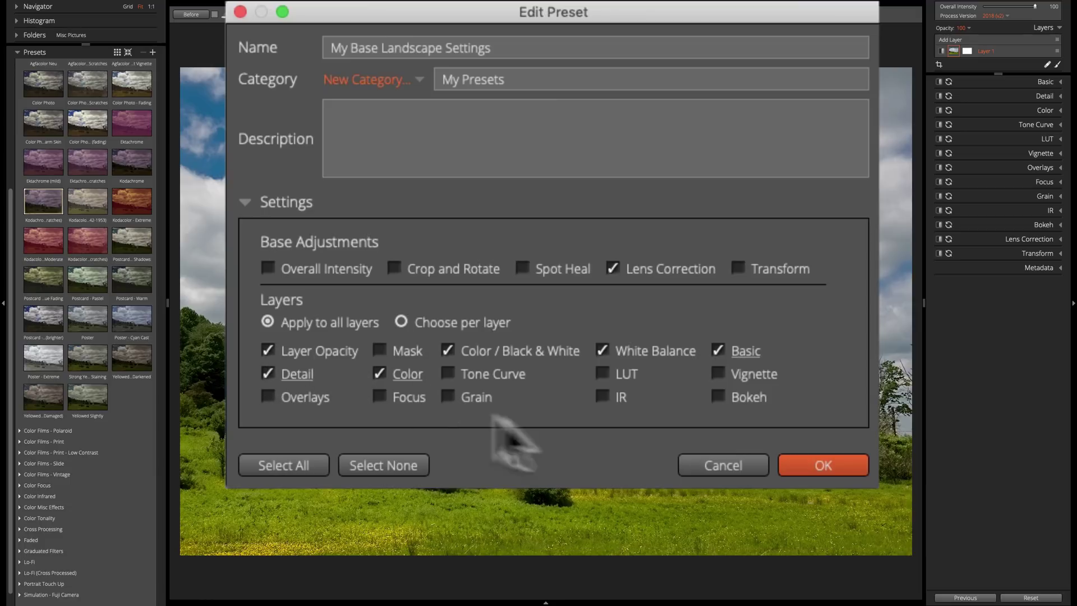
pyautogui.click(823, 465)
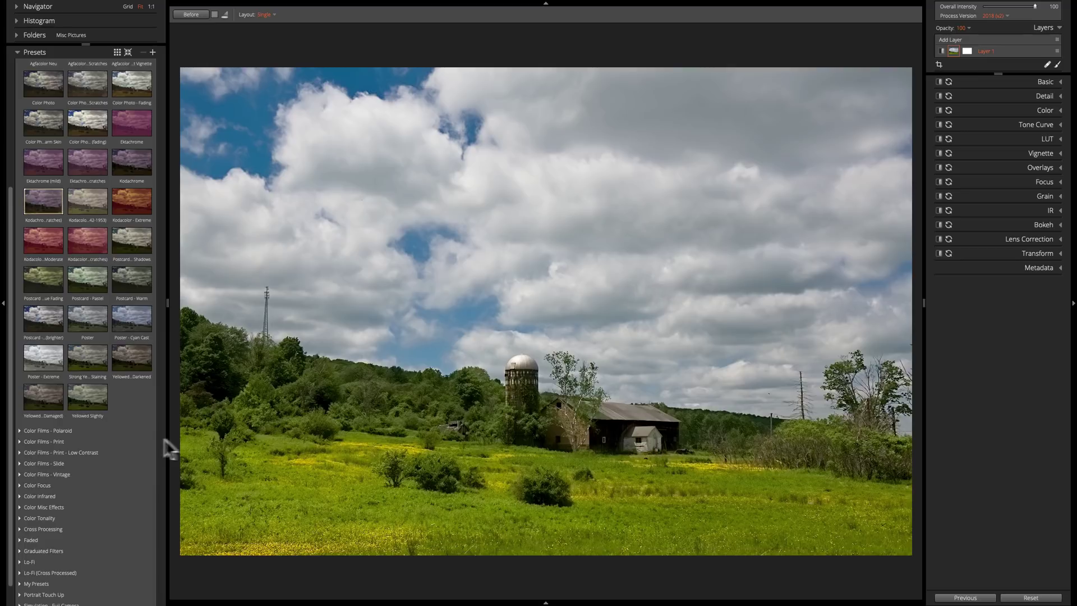
# Collapse all preset categories and expand the My Presets category
pyautogui.scroll(-1, 119, 438)
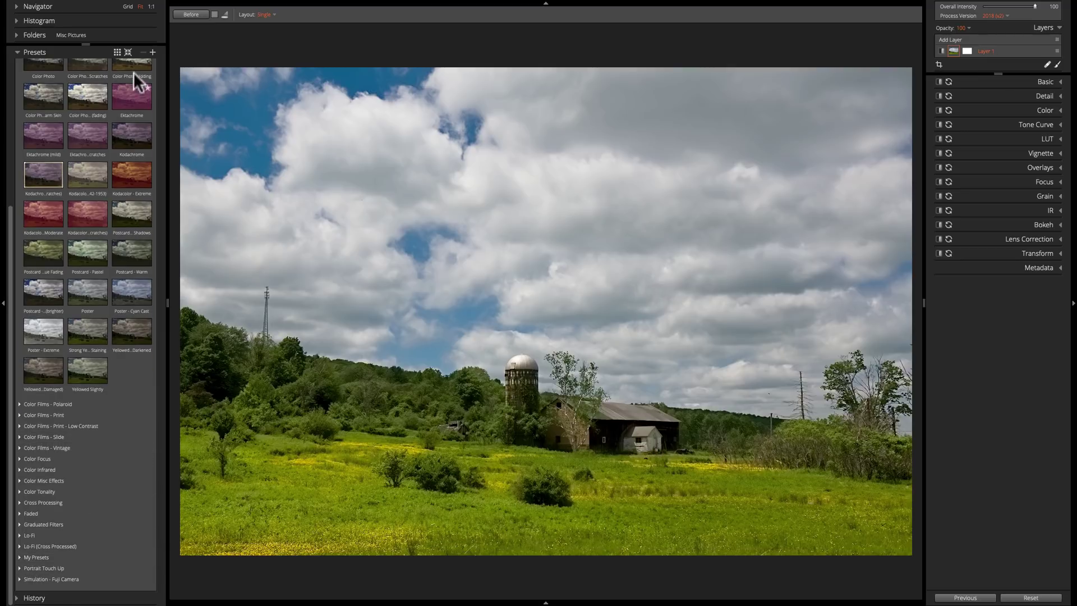
pyautogui.click(123, 50)
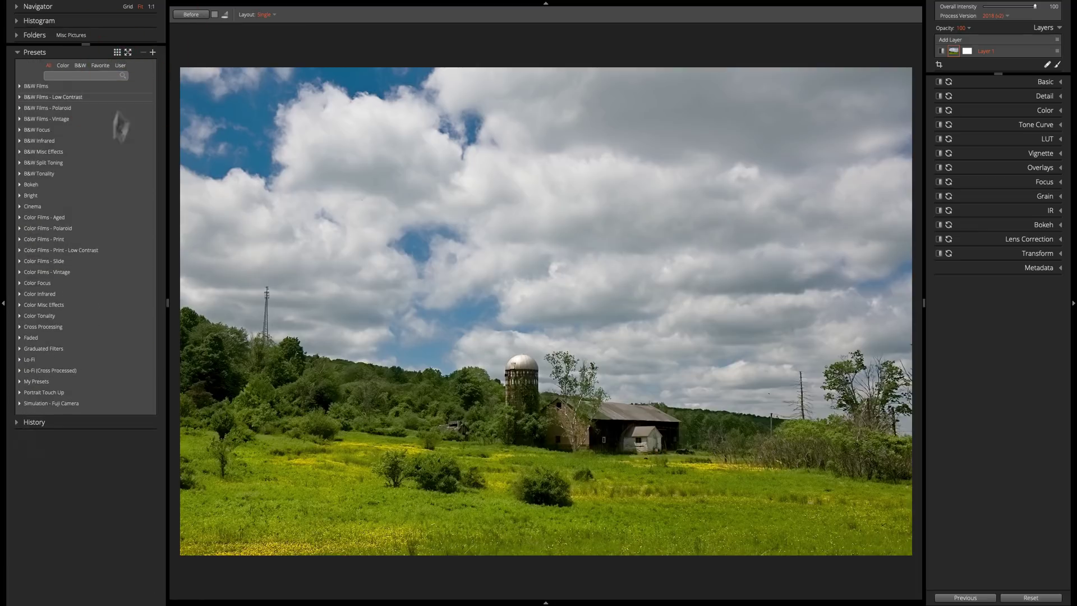
pyautogui.click(22, 382)
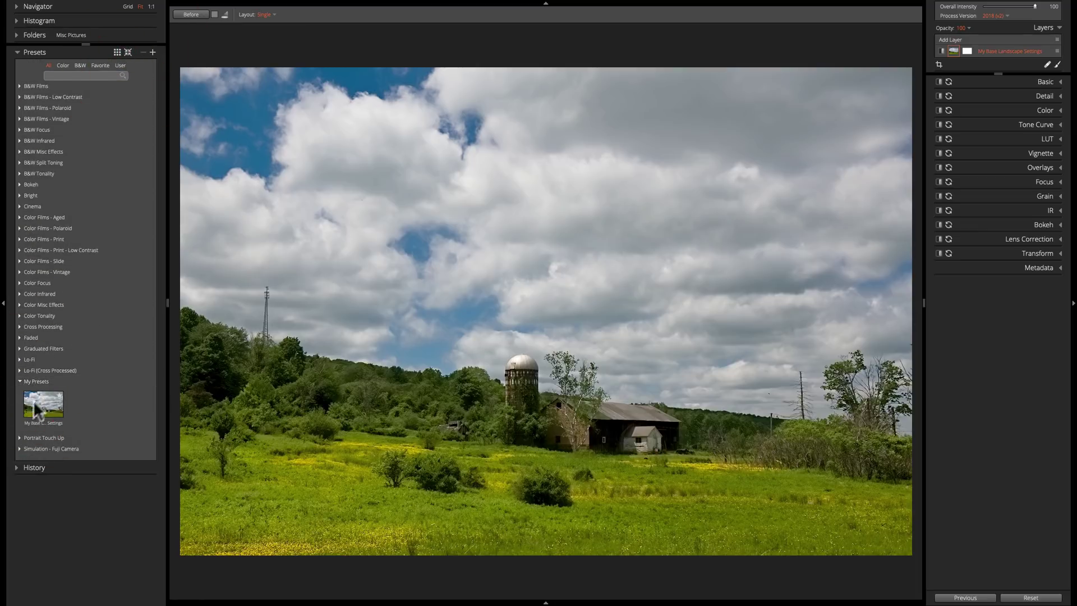
# Reset the photo, show its Basic settings and apply the My Base Landscape Settings preset
pyautogui.click(1030, 597)
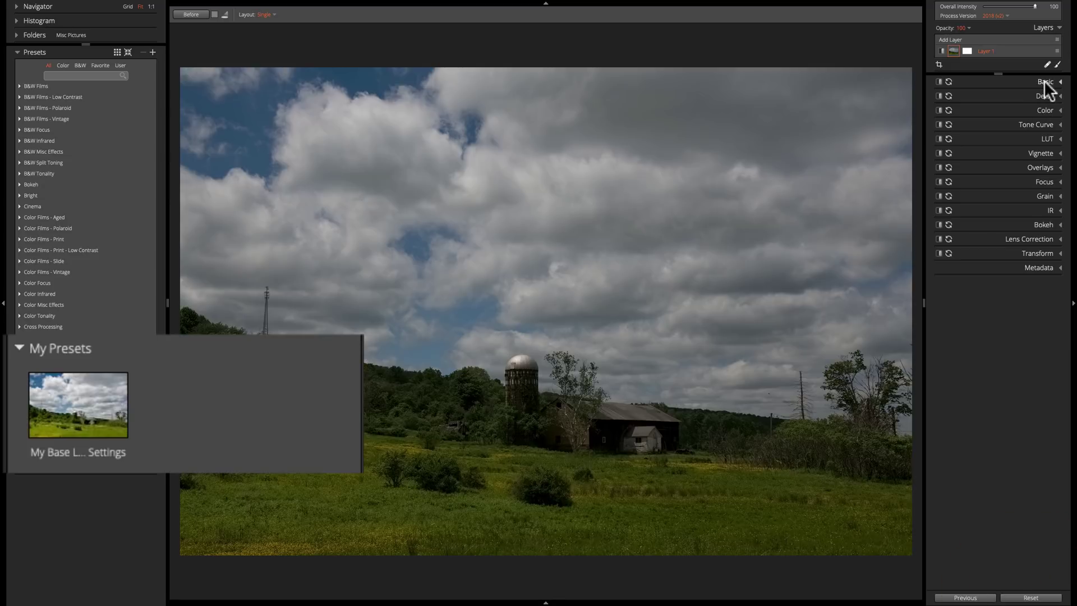
pyautogui.click(1045, 81)
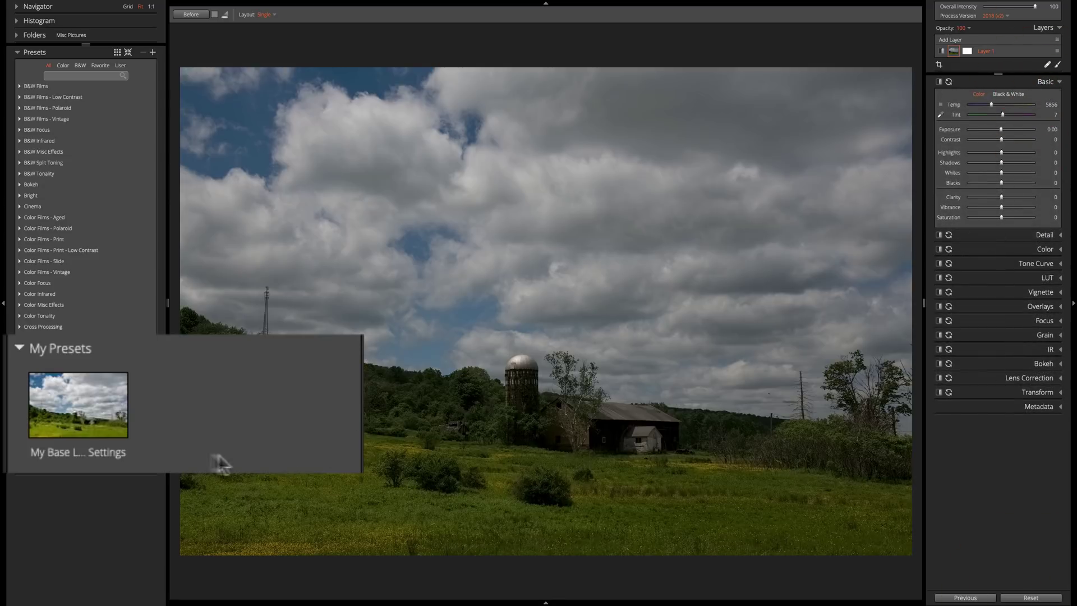
pyautogui.click(69, 405)
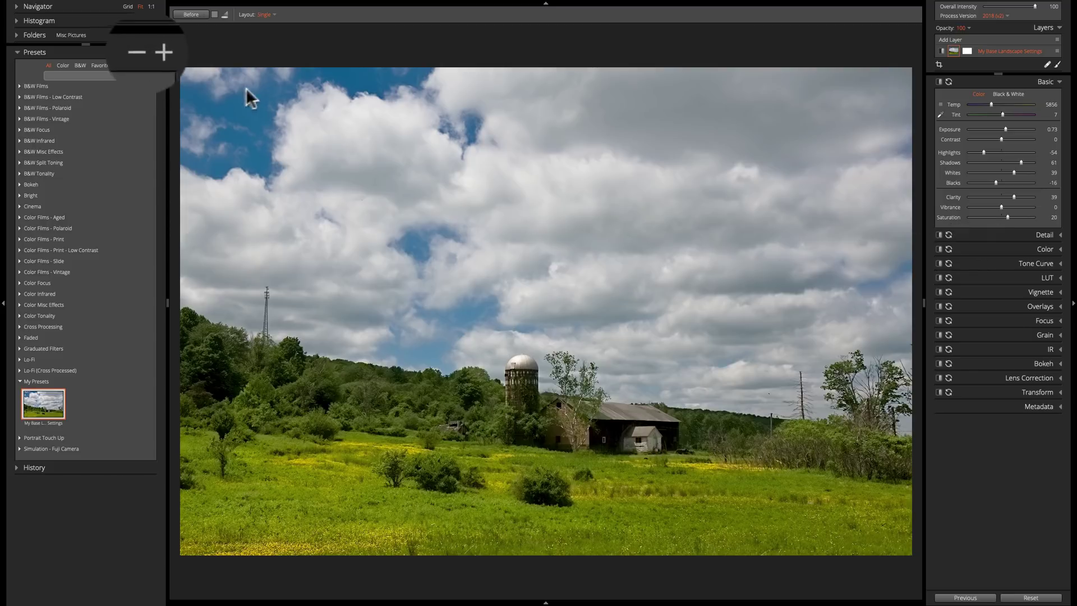
# Request deletion of the My Base Landscape Settings preset but decline it, and mark the preset as a favorite using large thumbnails
pyautogui.click(144, 51)
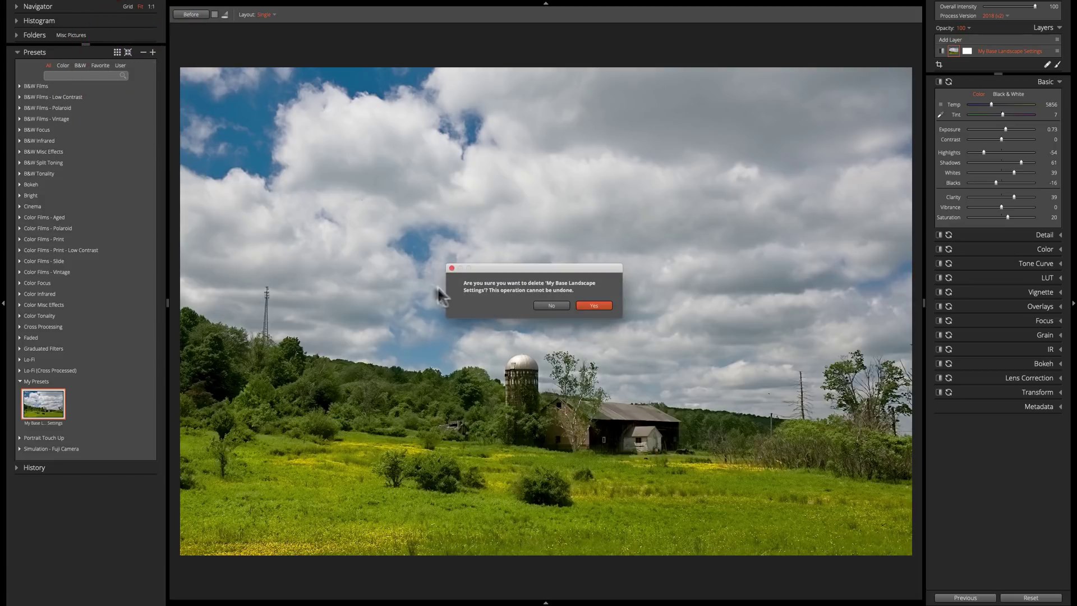
pyautogui.click(545, 304)
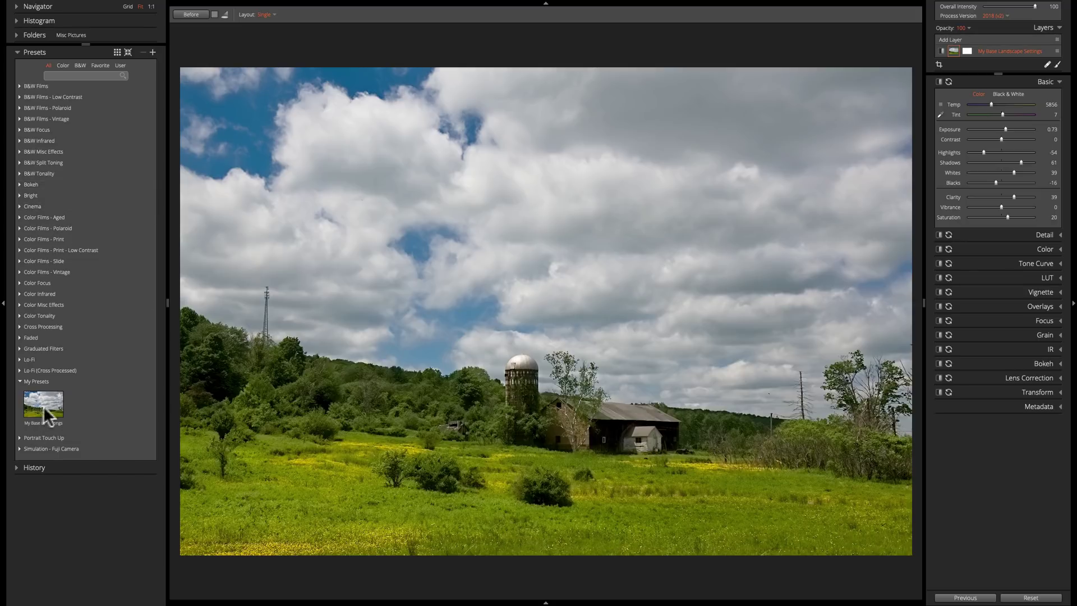
pyautogui.click(118, 52)
pyautogui.click(117, 52)
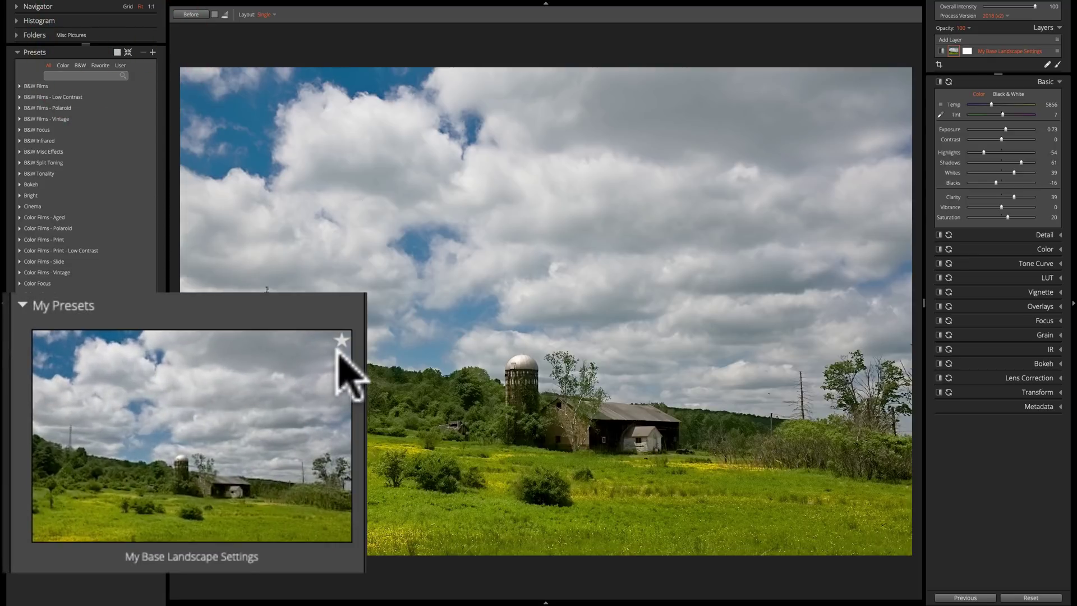
pyautogui.click(342, 339)
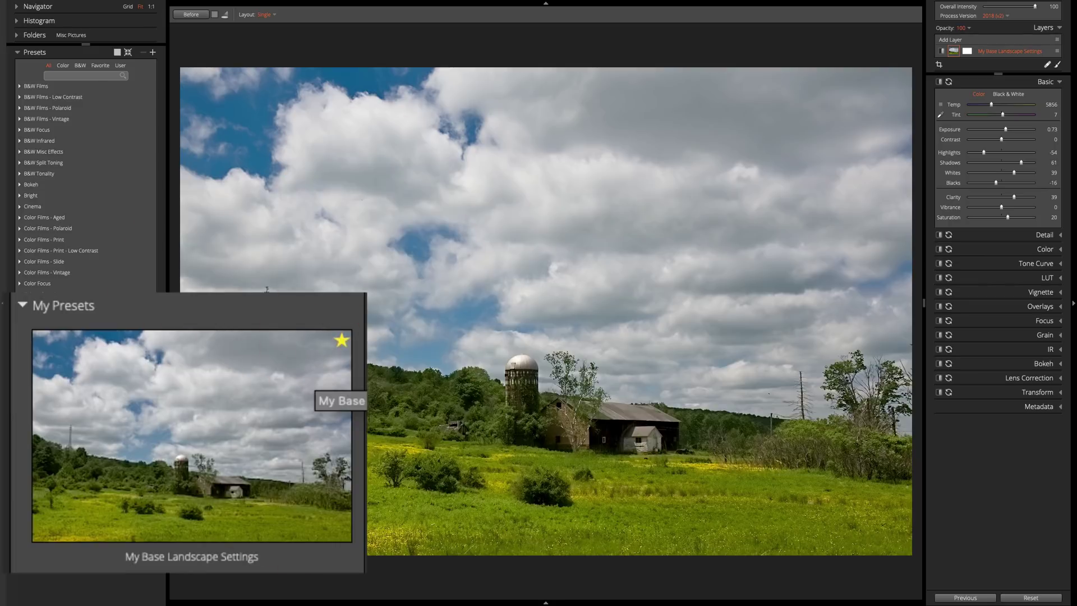
pyautogui.click(20, 381)
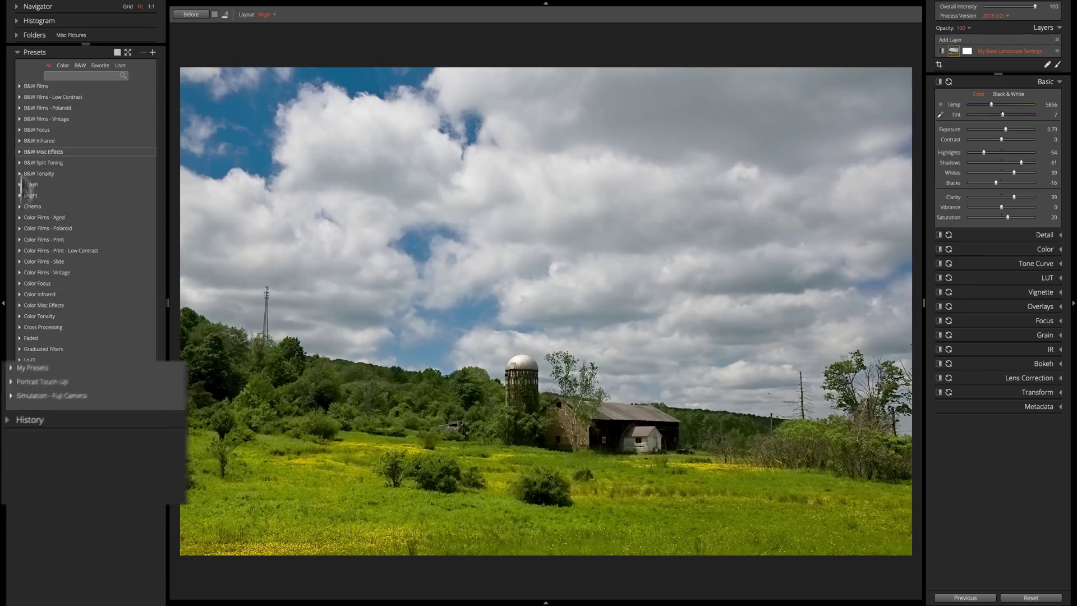
# Mark the Fuji Reala - Pushed 1 Stop preset in Color Films - Print as a favorite and collapse the category
pyautogui.click(19, 239)
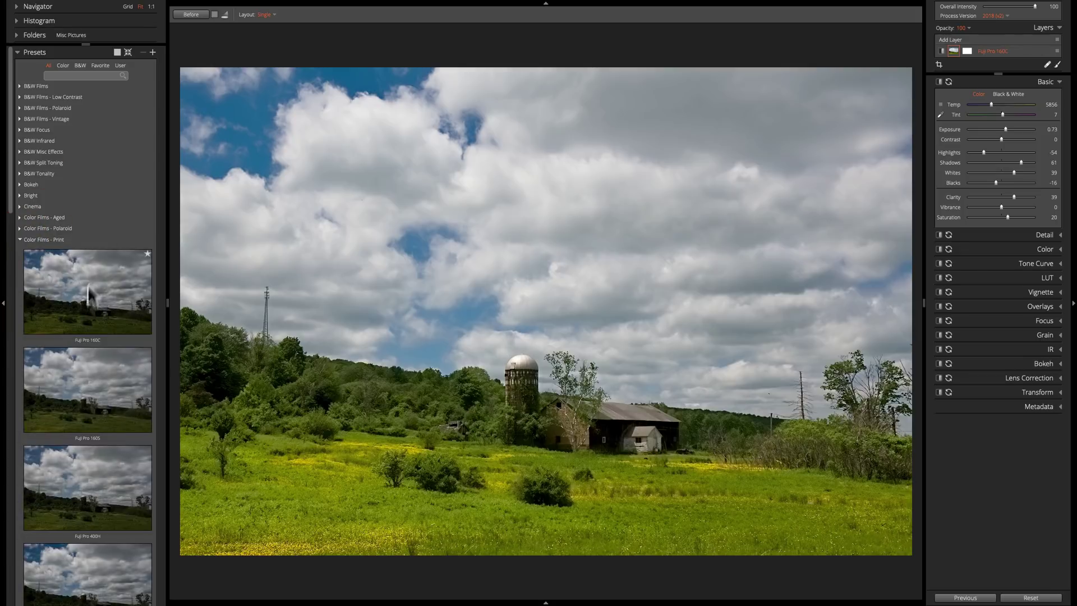
pyautogui.click(109, 395)
pyautogui.scroll(-3, 108, 395)
pyautogui.scroll(-3, 109, 395)
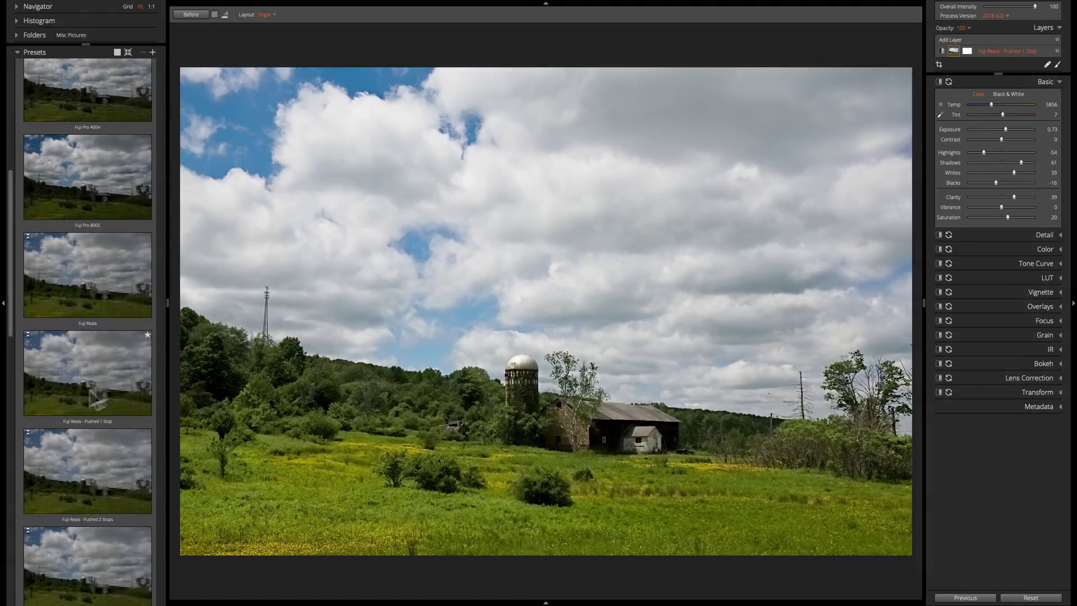
pyautogui.click(117, 379)
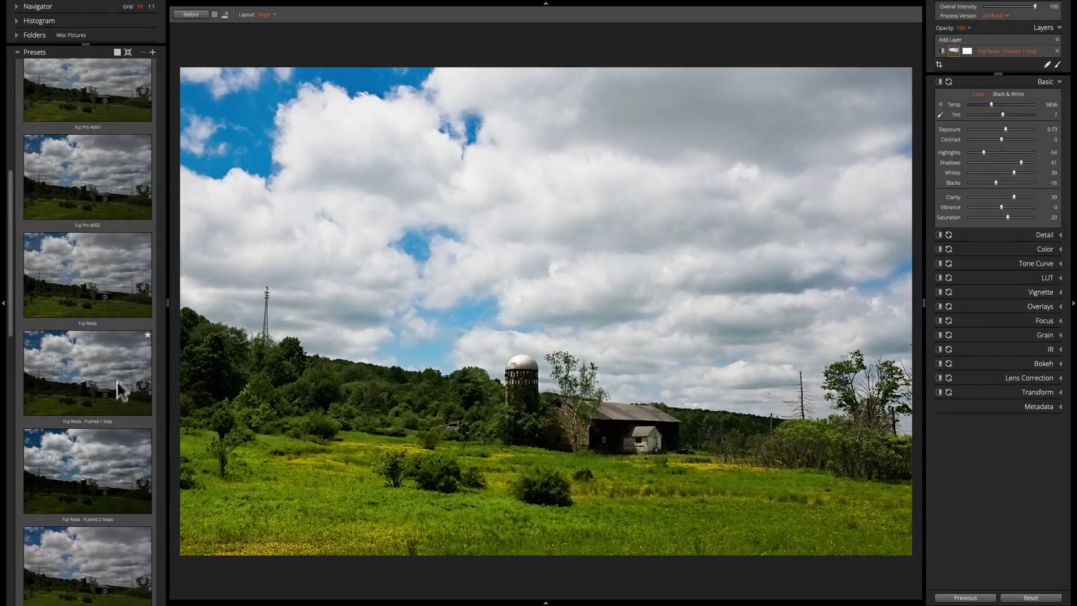
pyautogui.click(148, 339)
pyautogui.scroll(5, 75, 209)
pyautogui.click(74, 209)
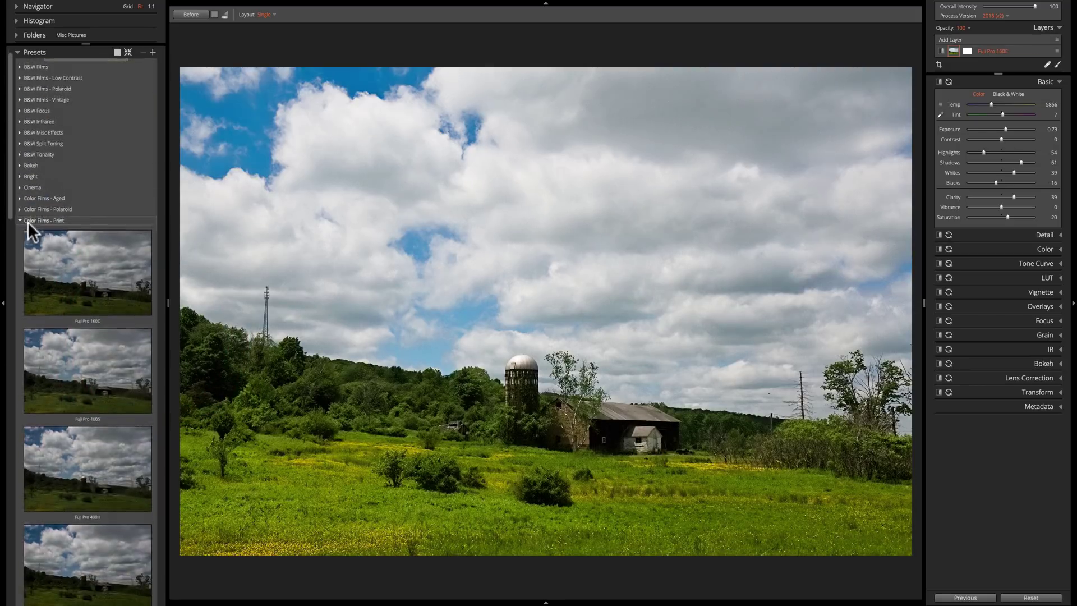
pyautogui.scroll(1, 16, 241)
pyautogui.click(19, 237)
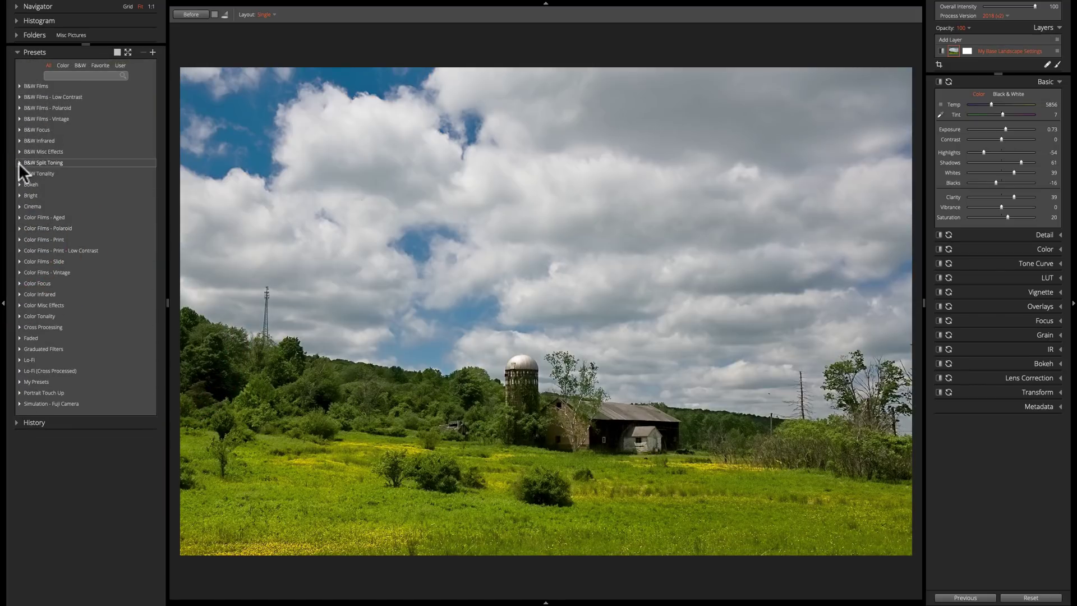
# Mark the Shadow Recovery - Broad 25% preset in B&W Tonality as a favorite and collapse the category
pyautogui.click(19, 163)
pyautogui.scroll(-3, 83, 358)
pyautogui.click(83, 358)
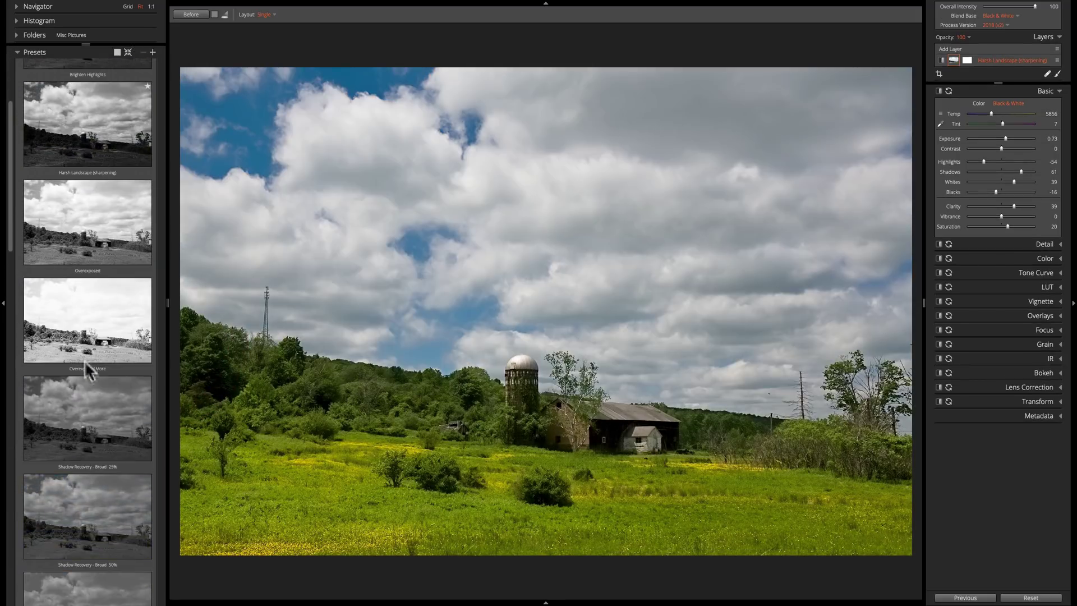
pyautogui.scroll(-1, 87, 371)
pyautogui.click(145, 340)
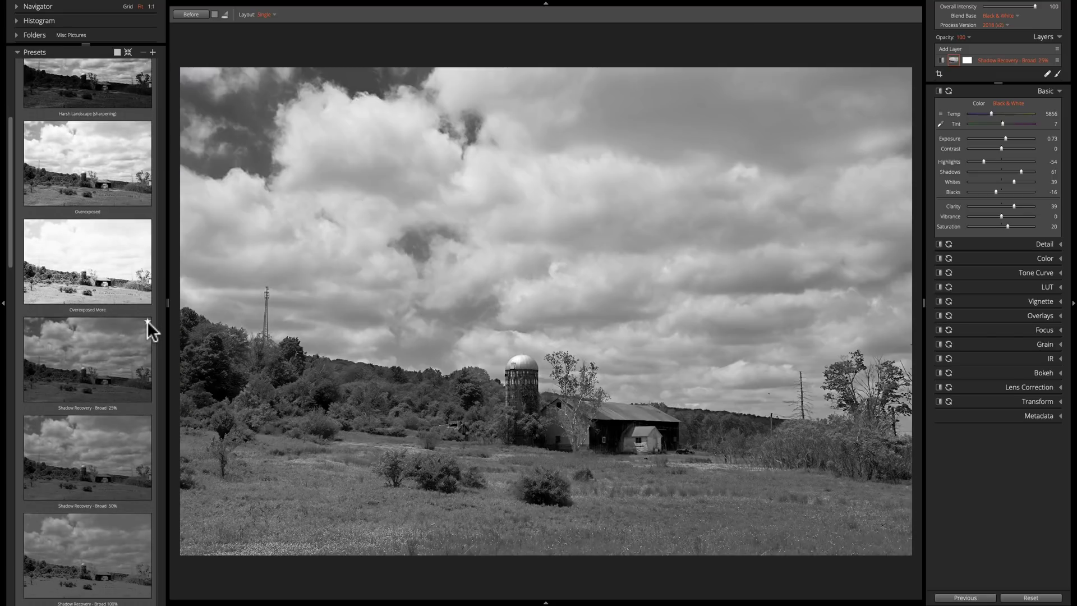
pyautogui.click(147, 321)
pyautogui.scroll(3, 139, 339)
pyautogui.scroll(1, 55, 213)
pyautogui.click(56, 213)
pyautogui.click(23, 173)
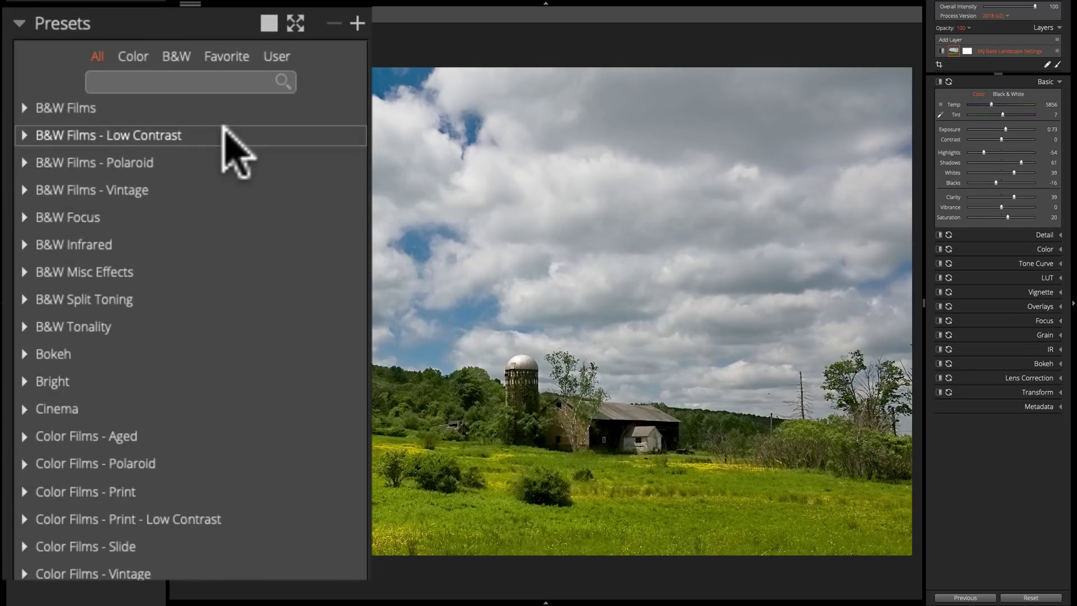
# List only the favorite presets and expand the B&W Tonality, Color Films - Print and My Presets categories
pyautogui.click(223, 57)
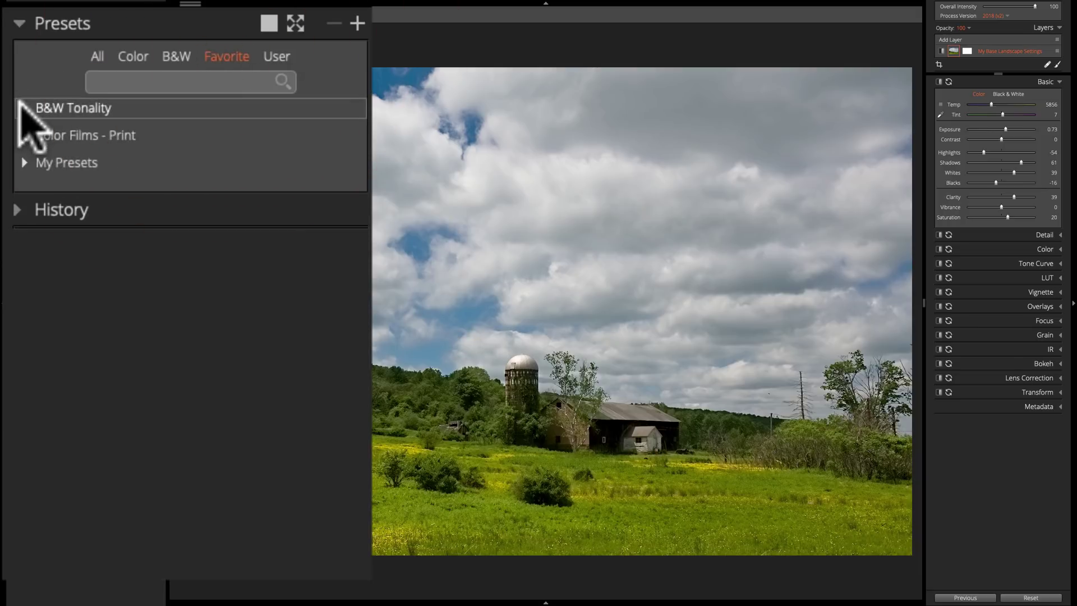
pyautogui.click(21, 104)
pyautogui.click(21, 395)
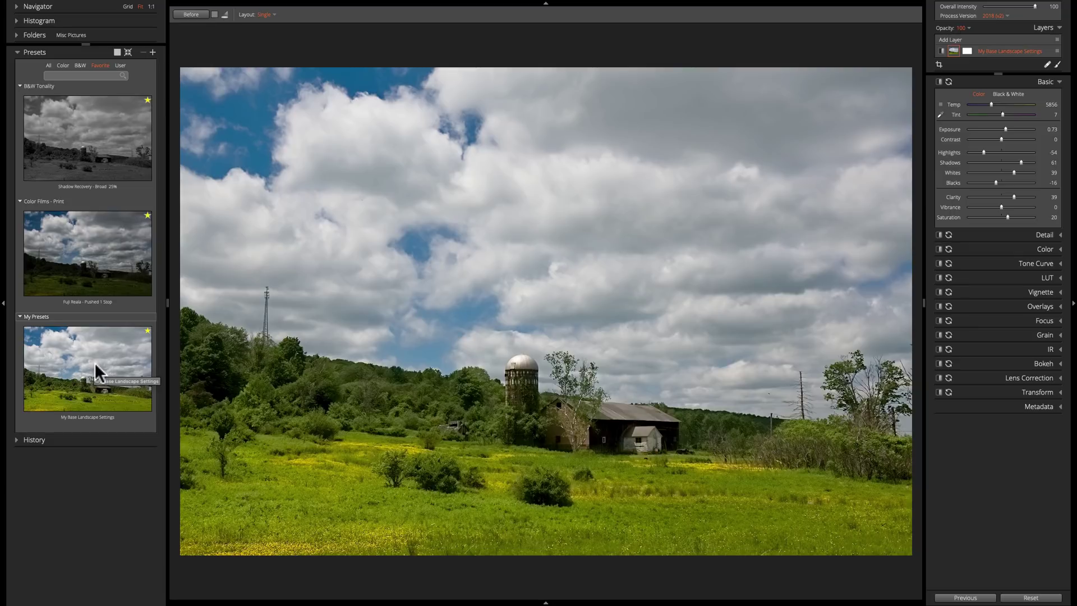
# Remove Shadow Recovery - Broad 25%, Fuji Reala - Pushed 1 Stop and My Base Landscape Settings from the favorites
pyautogui.click(146, 100)
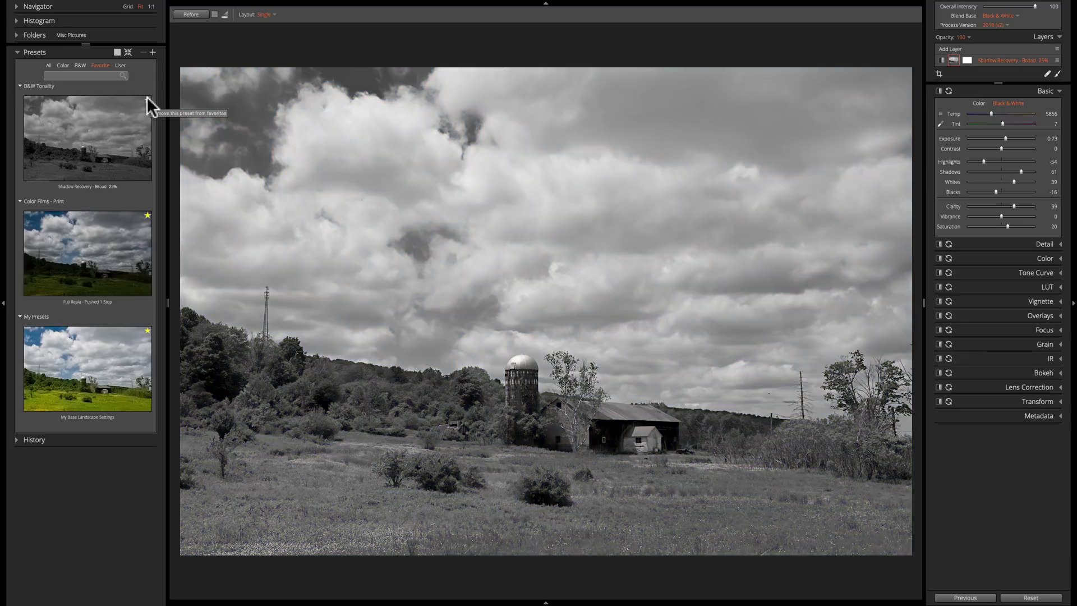
pyautogui.click(147, 100)
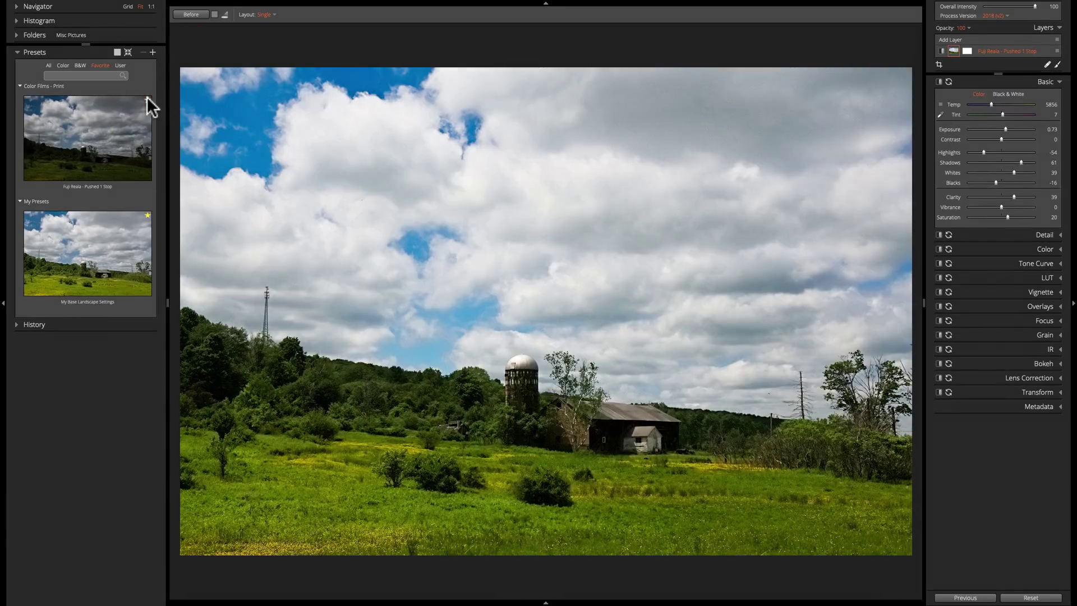
pyautogui.click(146, 100)
pyautogui.click(147, 99)
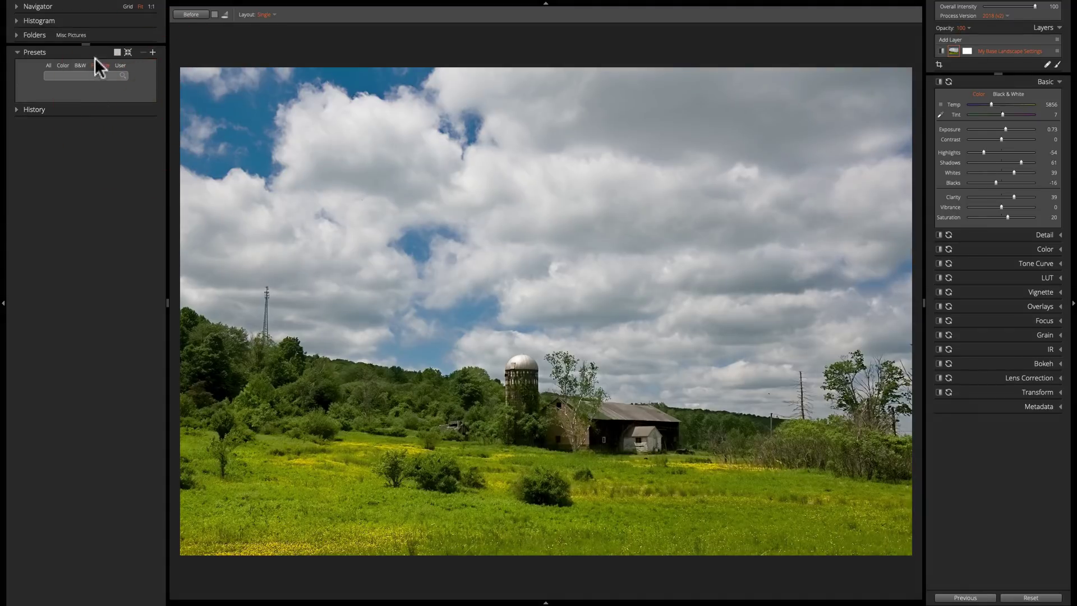
# View the user presets, and list all presets again to browse the B&W Tonality thumbnails
pyautogui.click(118, 65)
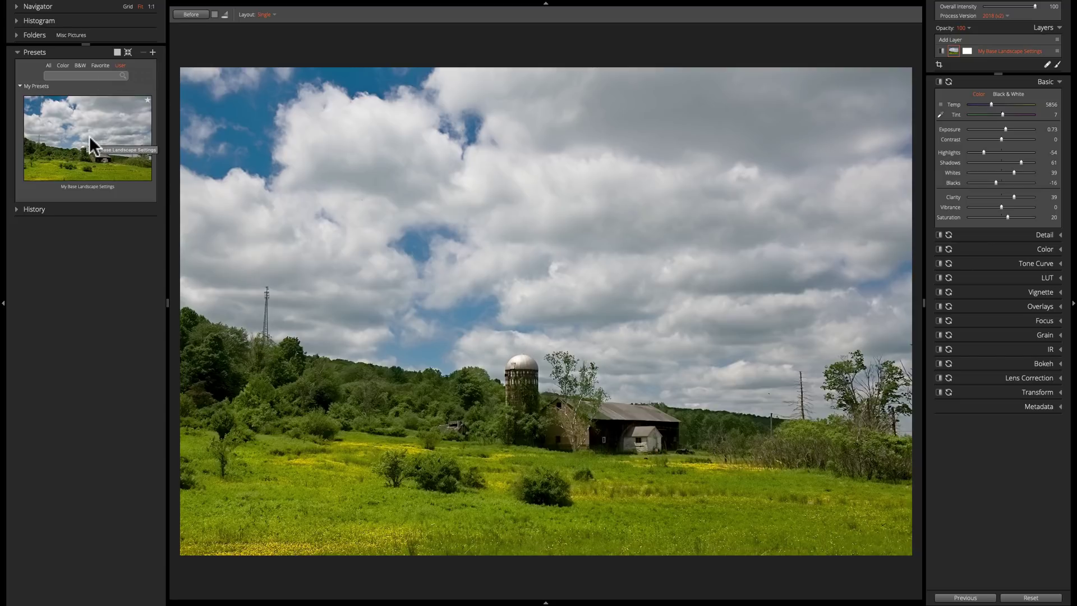
pyautogui.click(48, 65)
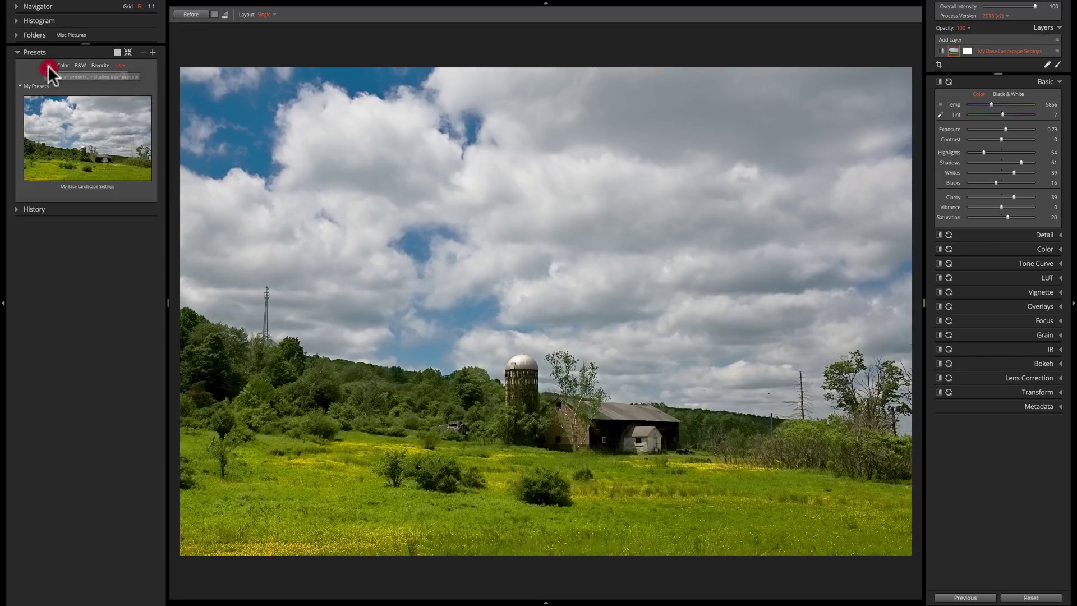
pyautogui.scroll(-5, 90, 163)
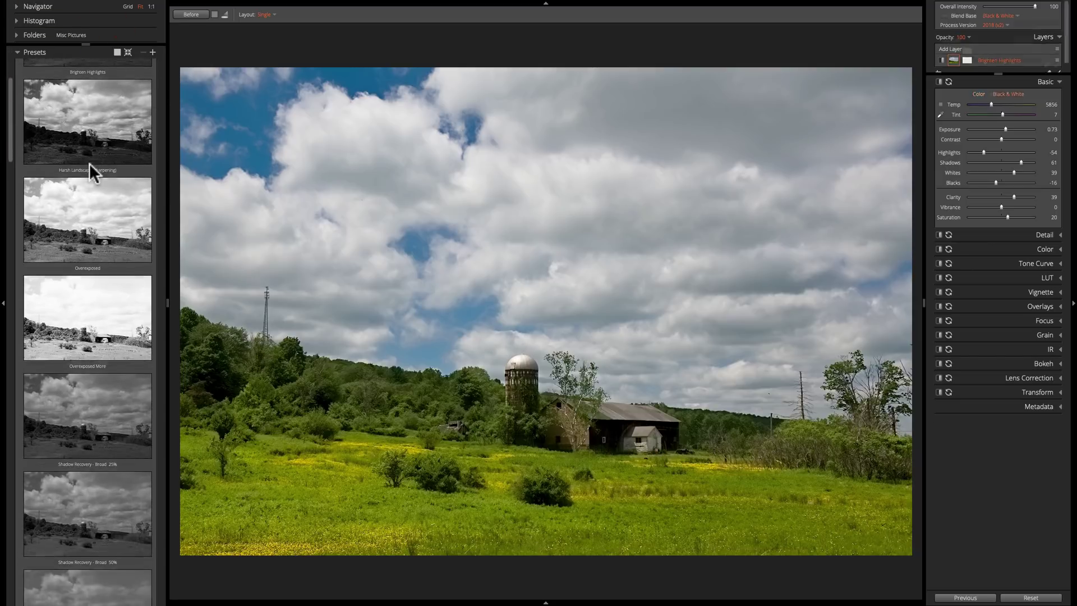
pyautogui.scroll(3, 89, 164)
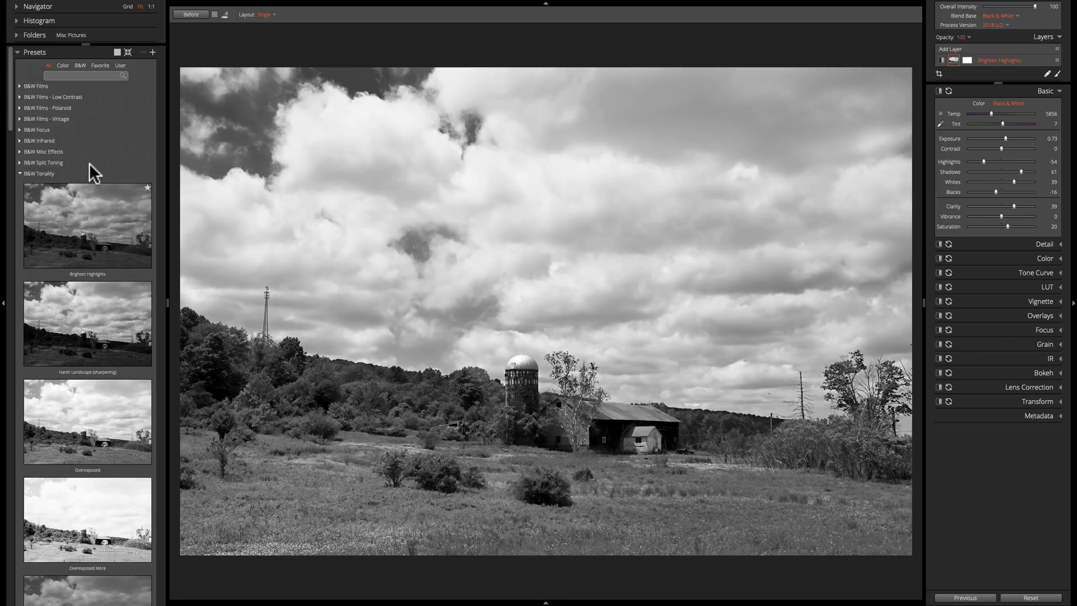
# Preview the Brighten Highlights preset from B&W Tonality on the photo and compare it with the My Base Landscape Settings look
pyautogui.hotkey('ctrl', 'z')
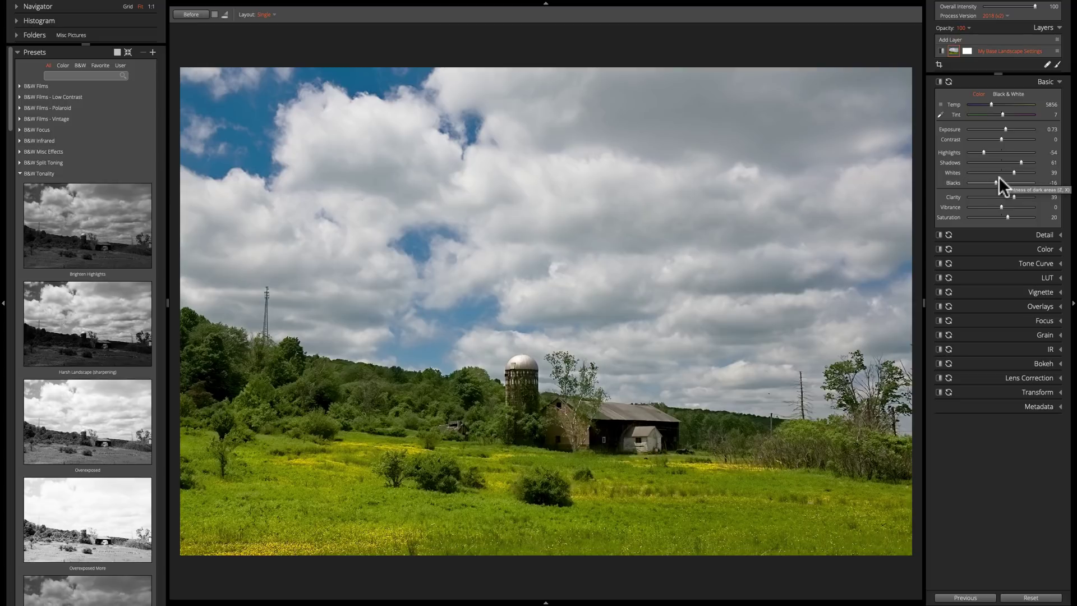
pyautogui.click(90, 242)
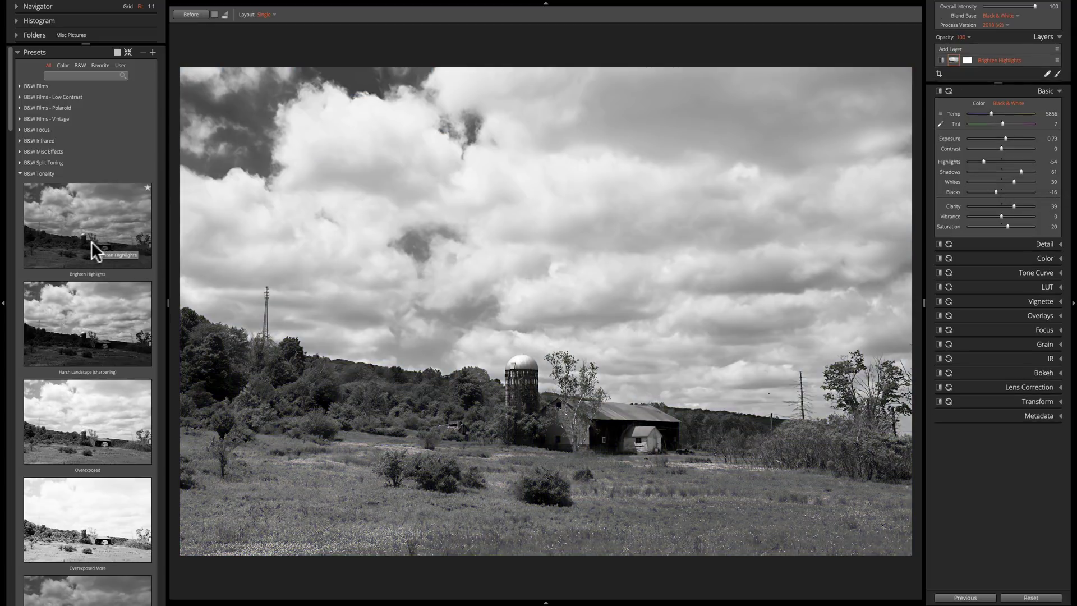
pyautogui.hotkey('ctrl', 'z')
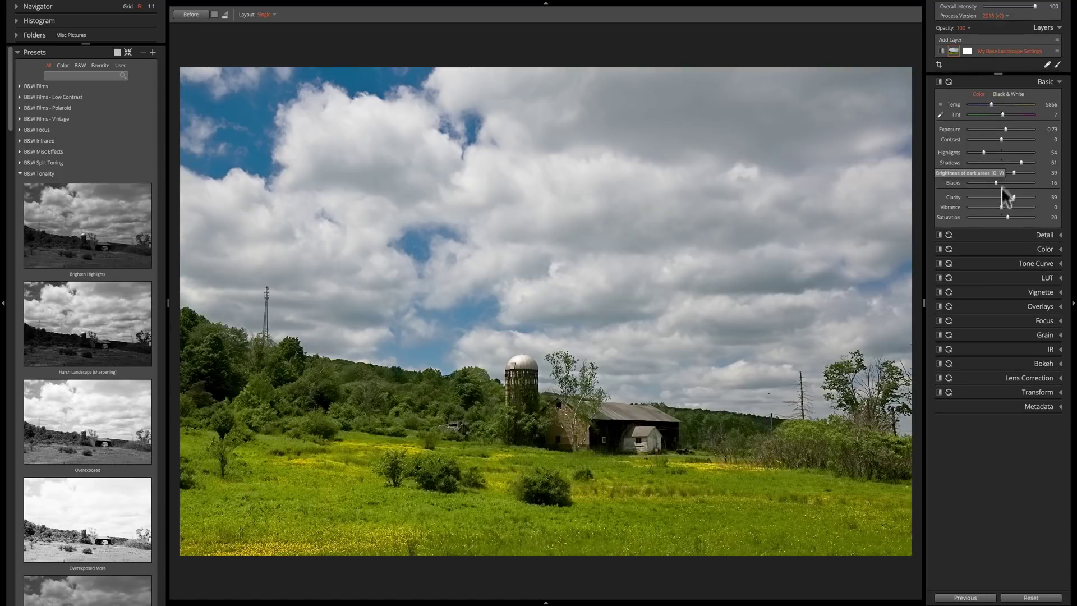
pyautogui.click(86, 229)
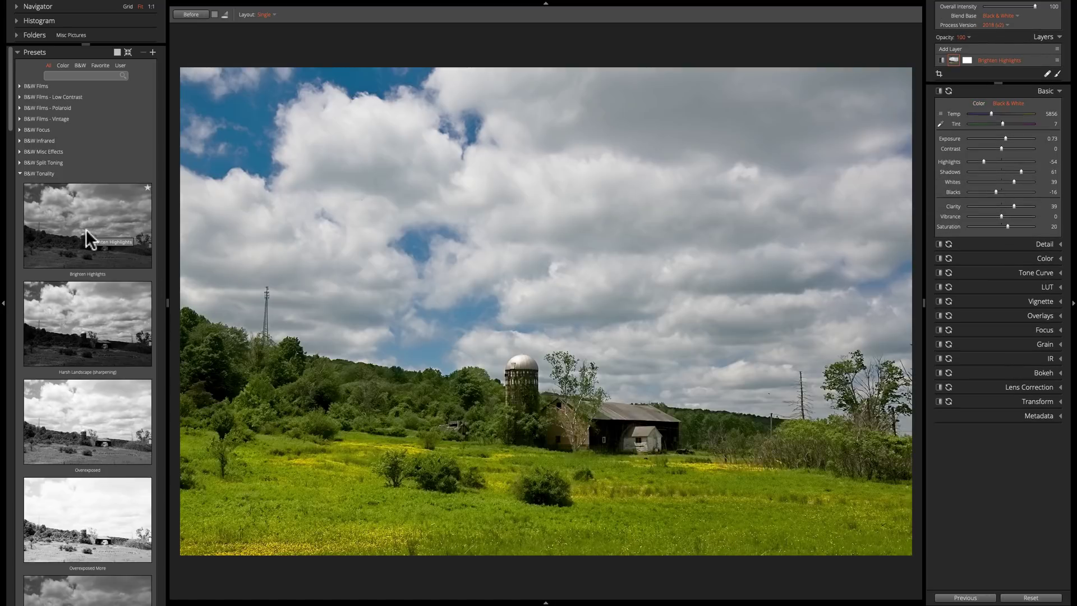